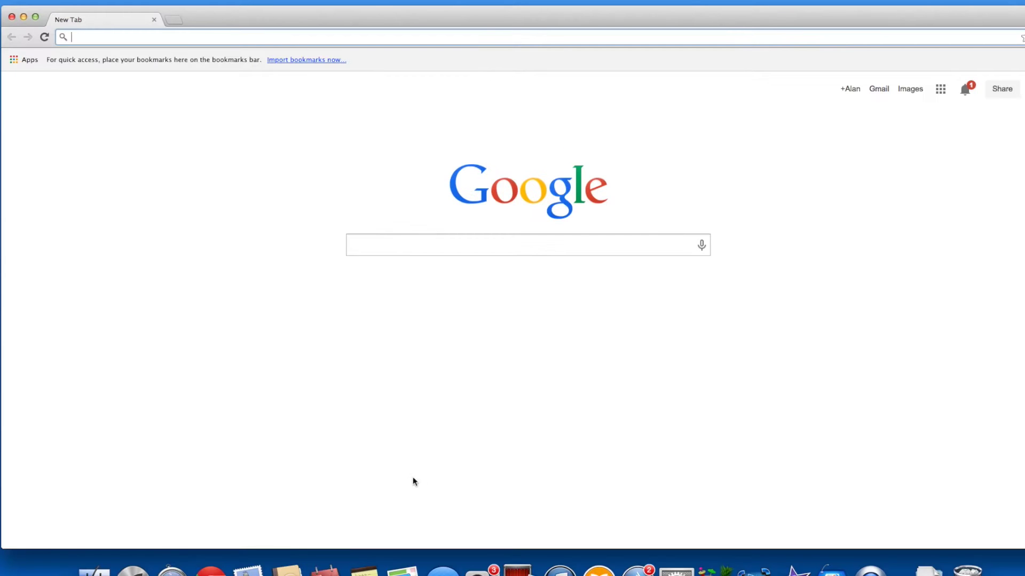
Search Google for "technic launcher".
left_click(363, 244)
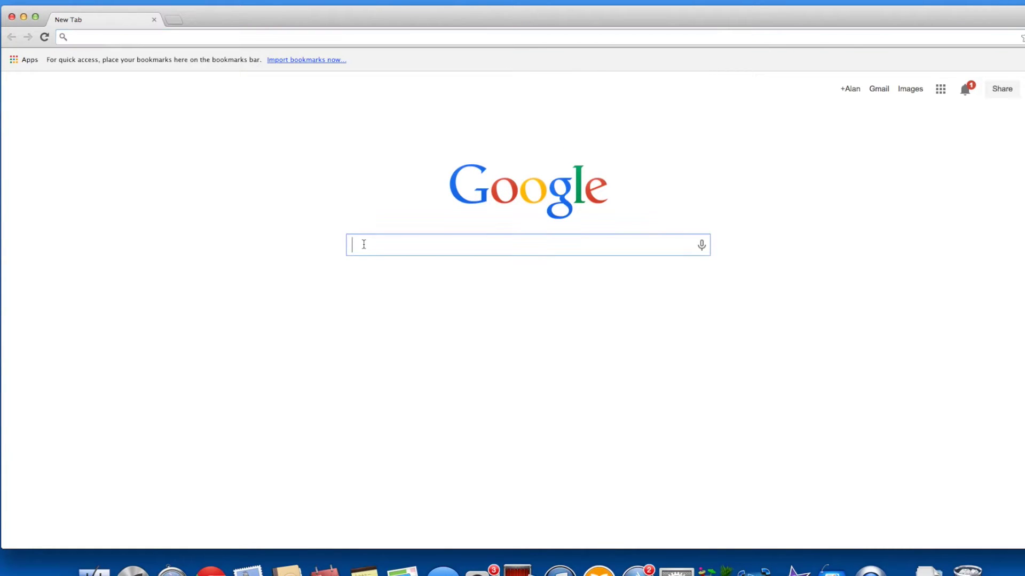
type("techni")
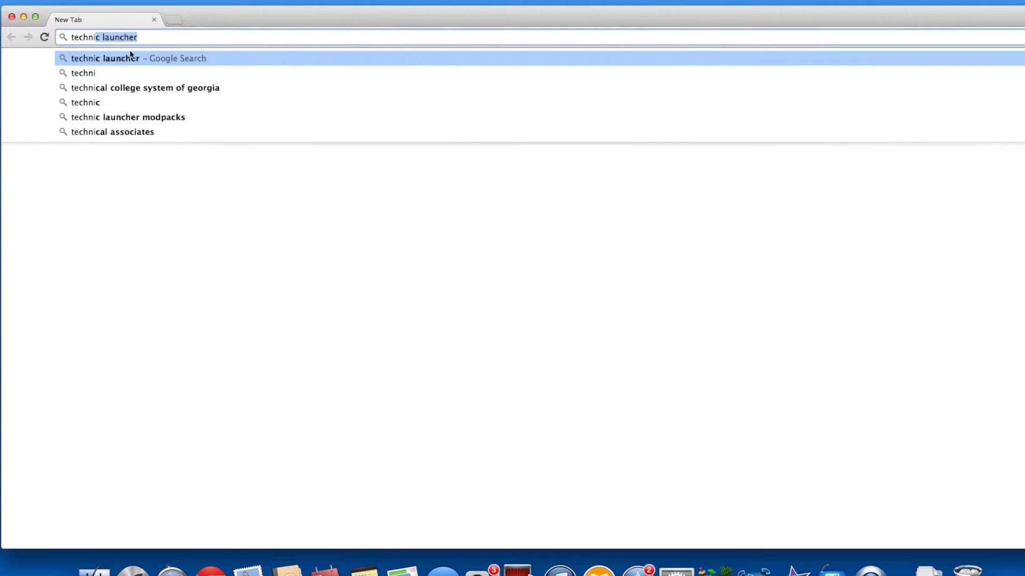
left_click(113, 63)
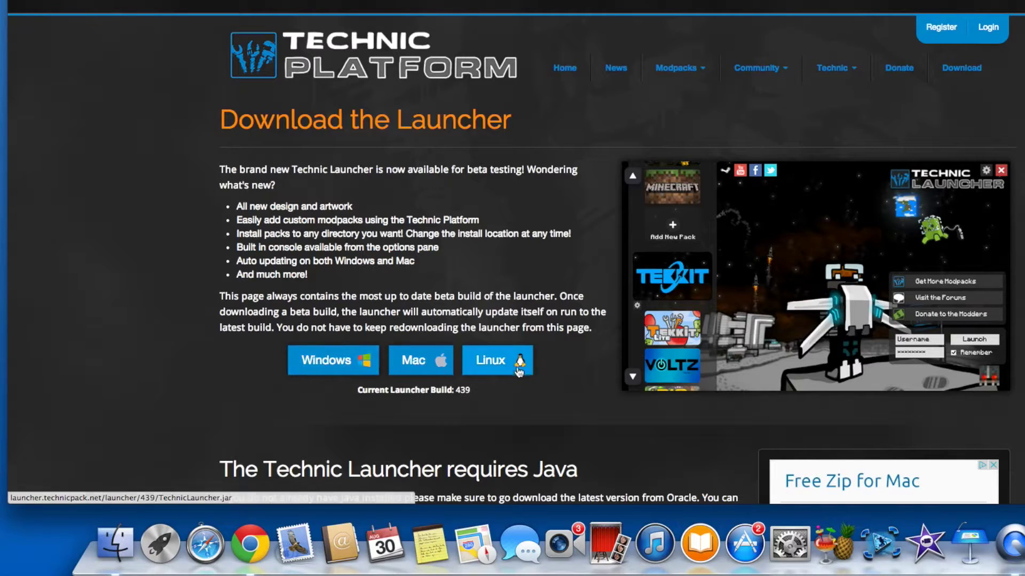
Download the Mac build of the launcher, keep TechnicLauncher.jar despite the safety prompt, and place the file on the desktop.
left_click(411, 363)
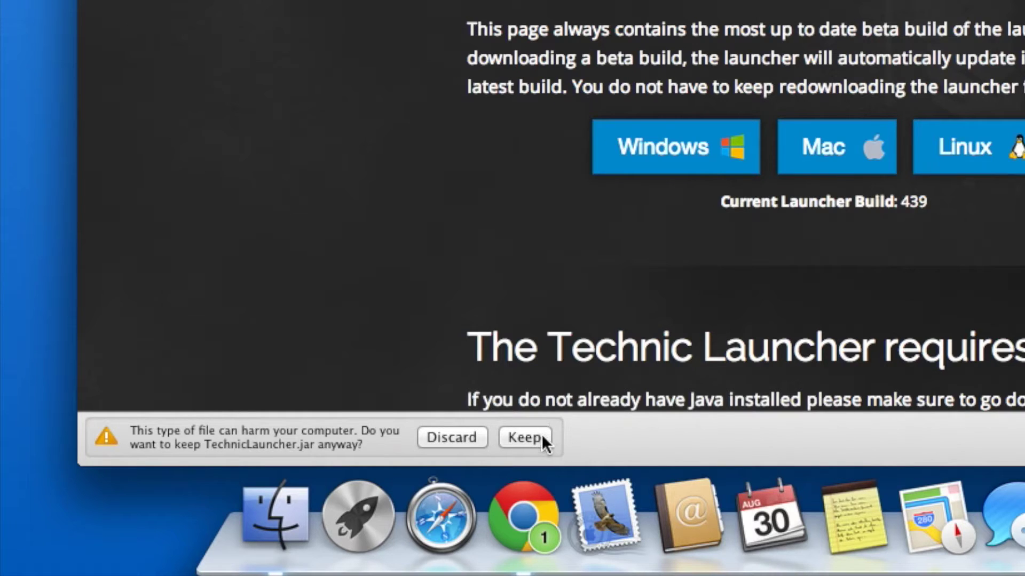
left_click(524, 438)
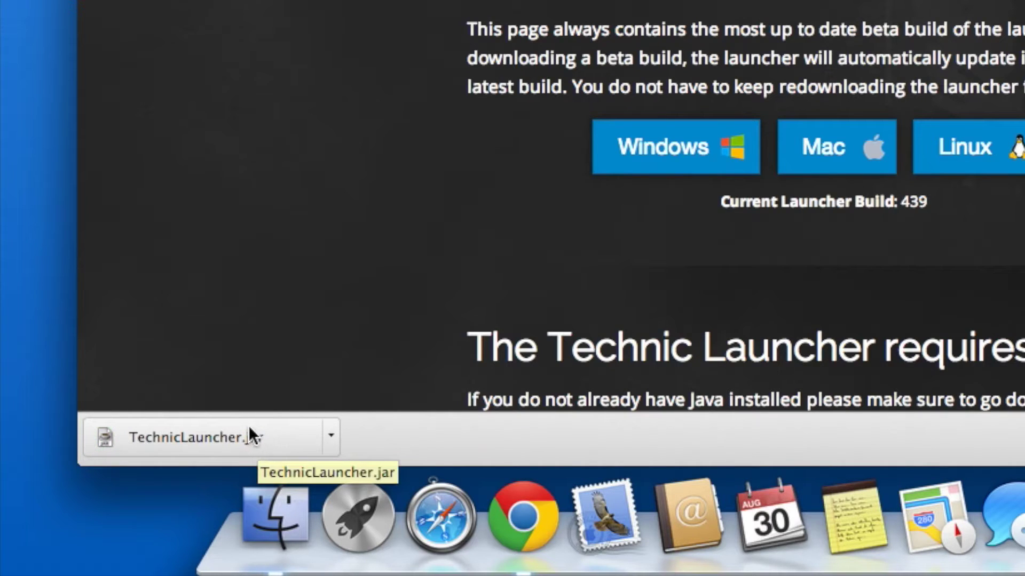
scroll(251, 82, "down", 3)
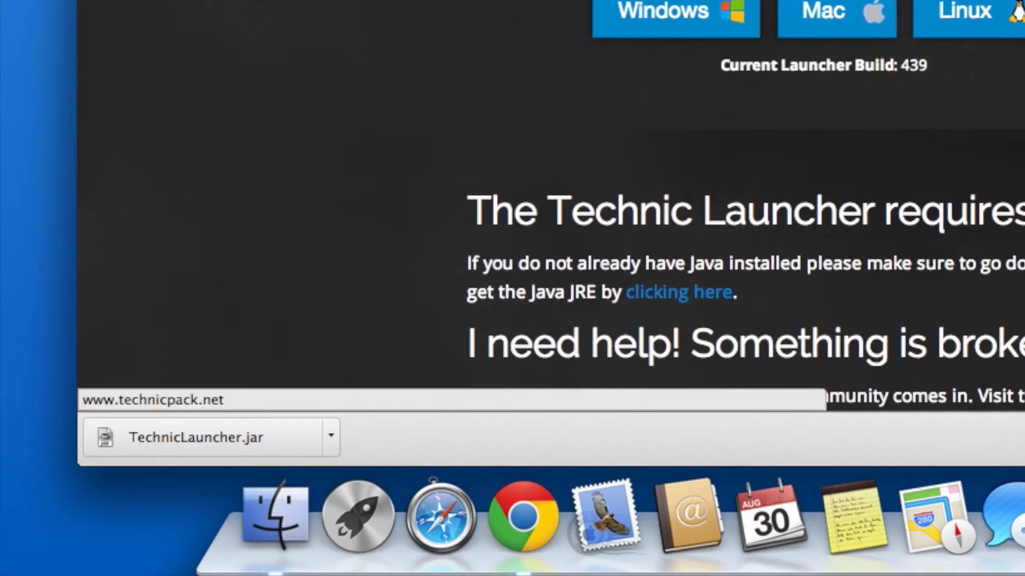
left_click_drag(251, 2, 766, 3)
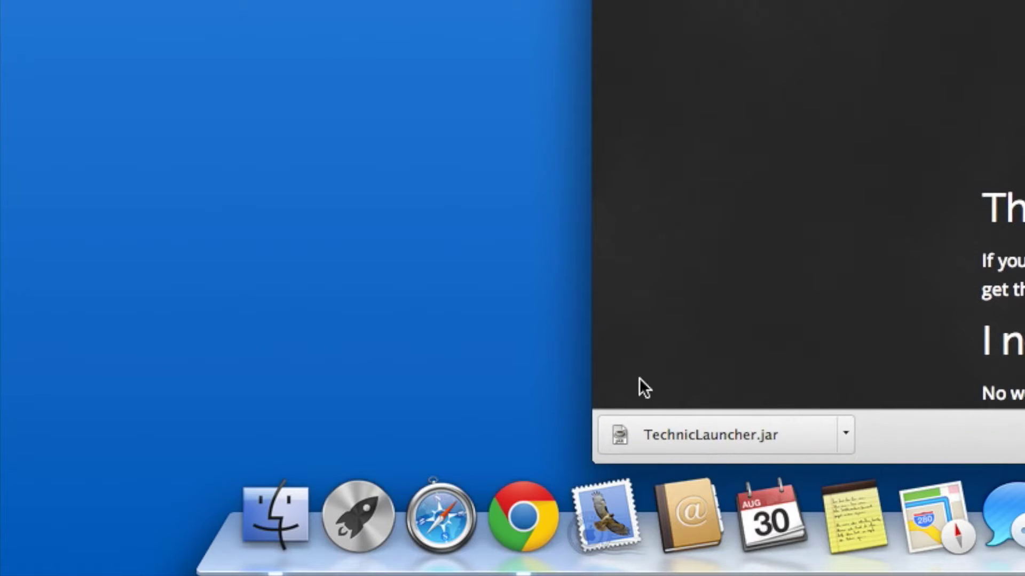
left_click_drag(640, 435, 267, 53)
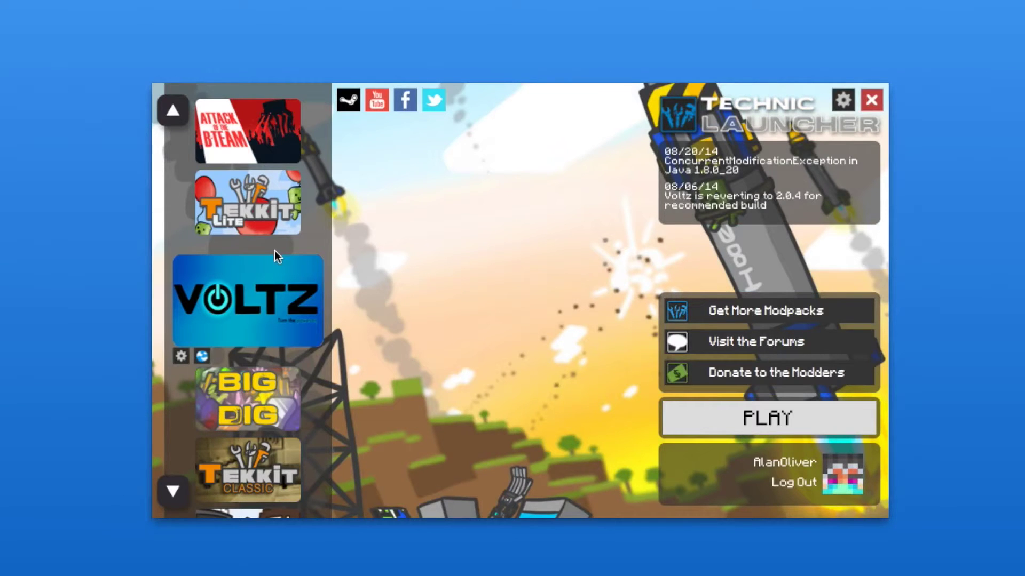
In Technic Launcher, look through the available modpacks, select Hexxit and start installing it.
scroll(270, 376, "down", 2)
scroll(274, 343, "down", 4)
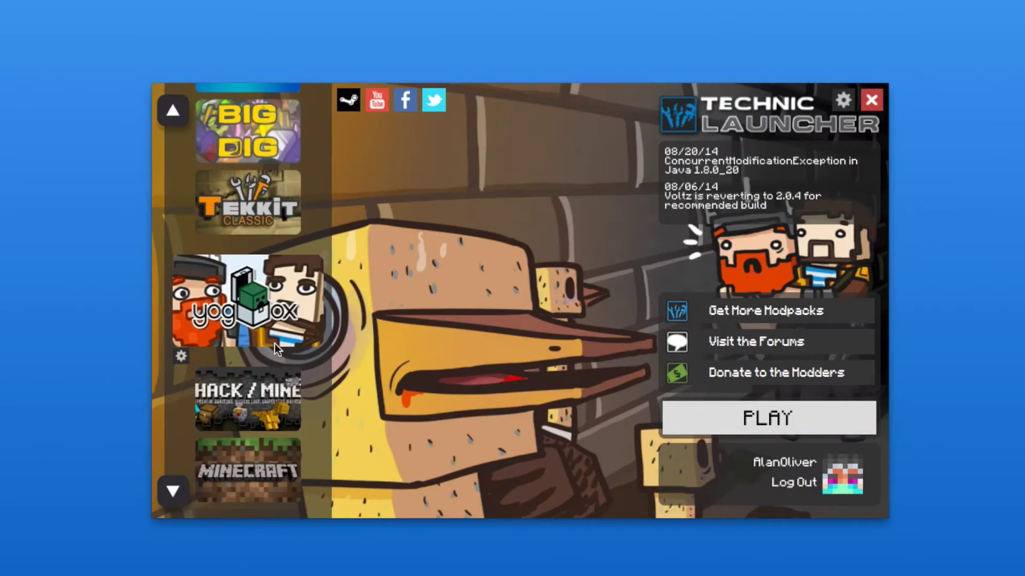
scroll(276, 344, "up", 4)
scroll(276, 344, "down", 4)
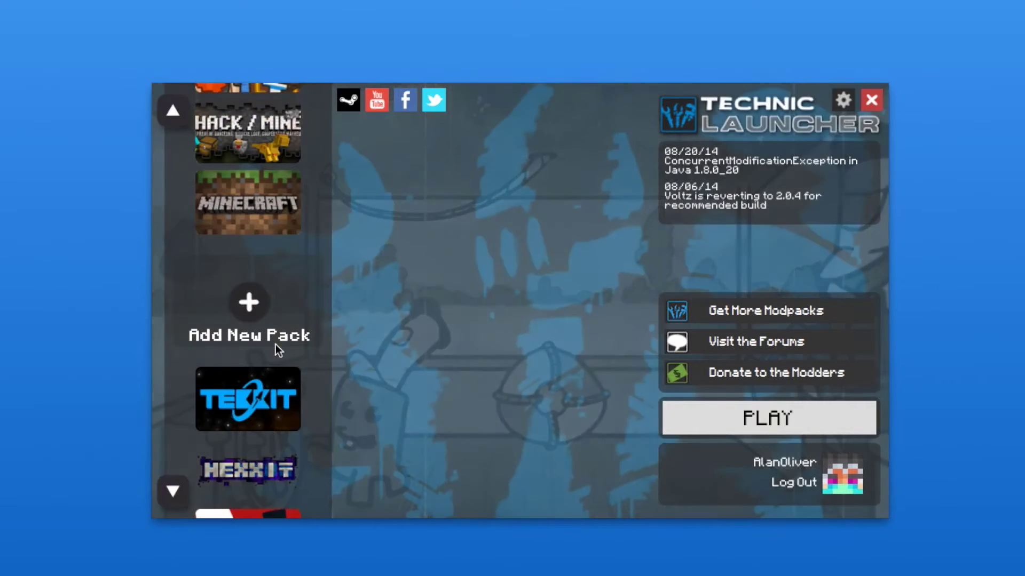
scroll(276, 344, "down", 2)
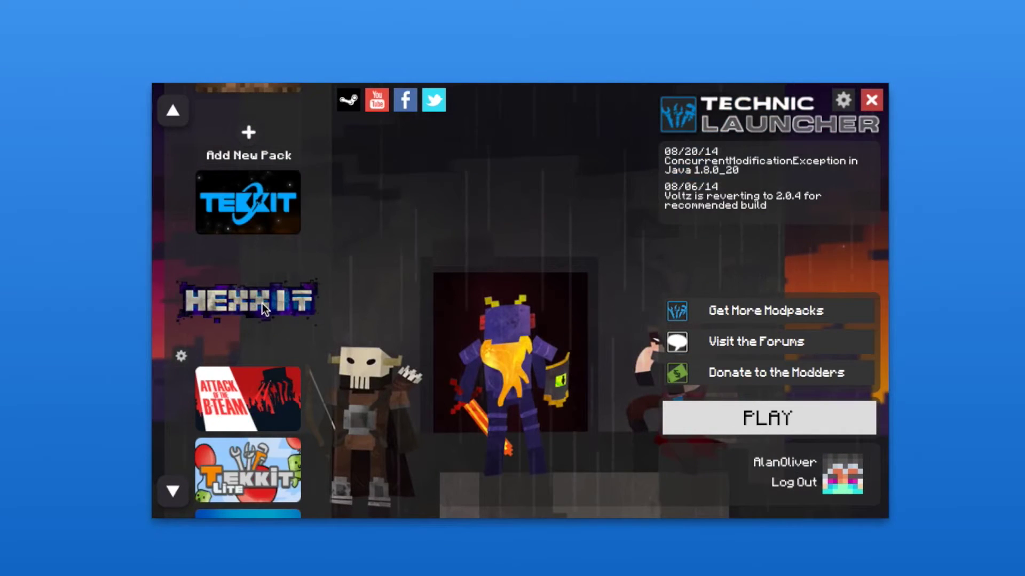
left_click(768, 419)
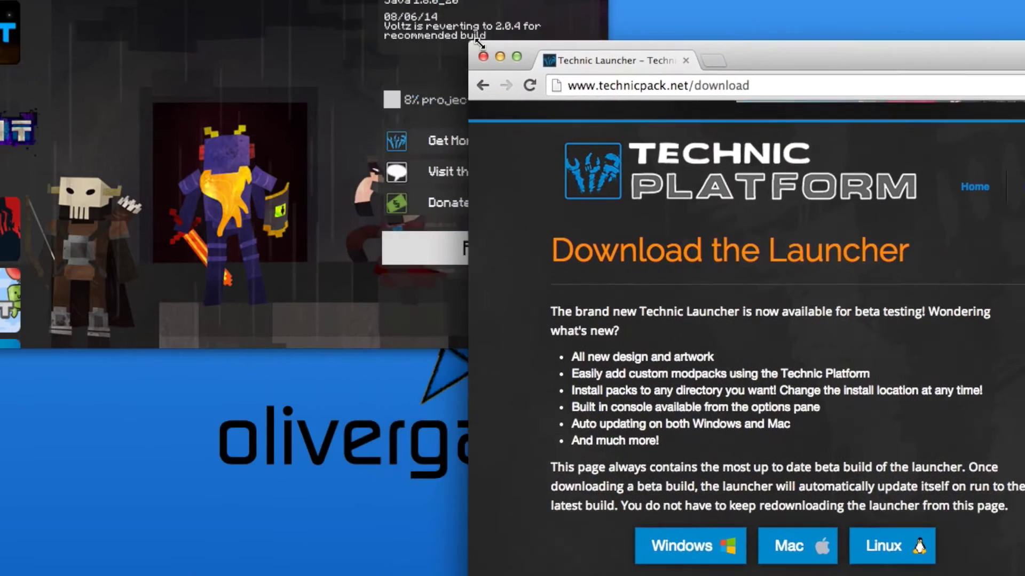
left_click_drag(821, 59, 423, 77)
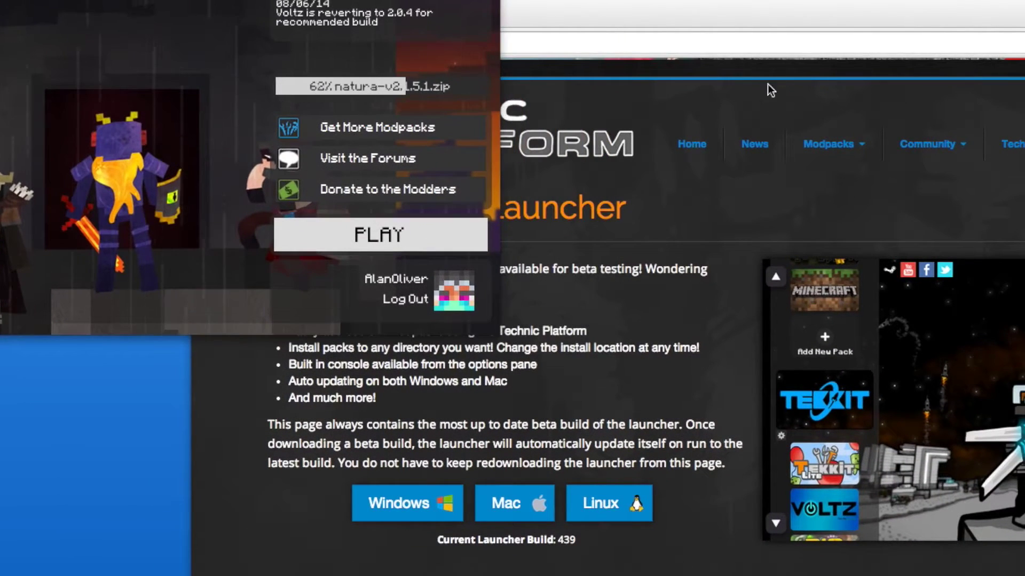
left_click(732, 22)
left_click_drag(732, 21, 663, 33)
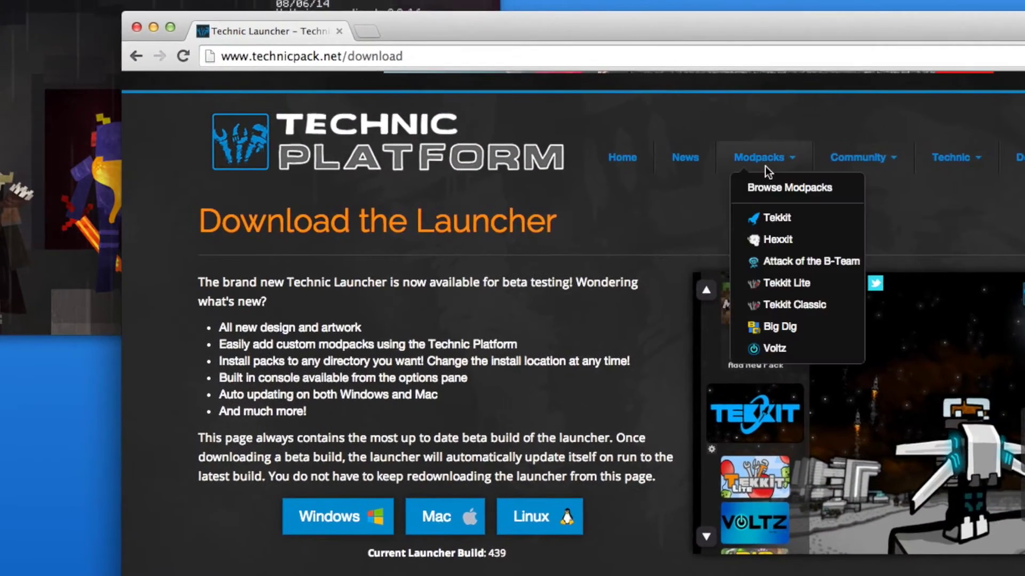
mouse_move(830, 157)
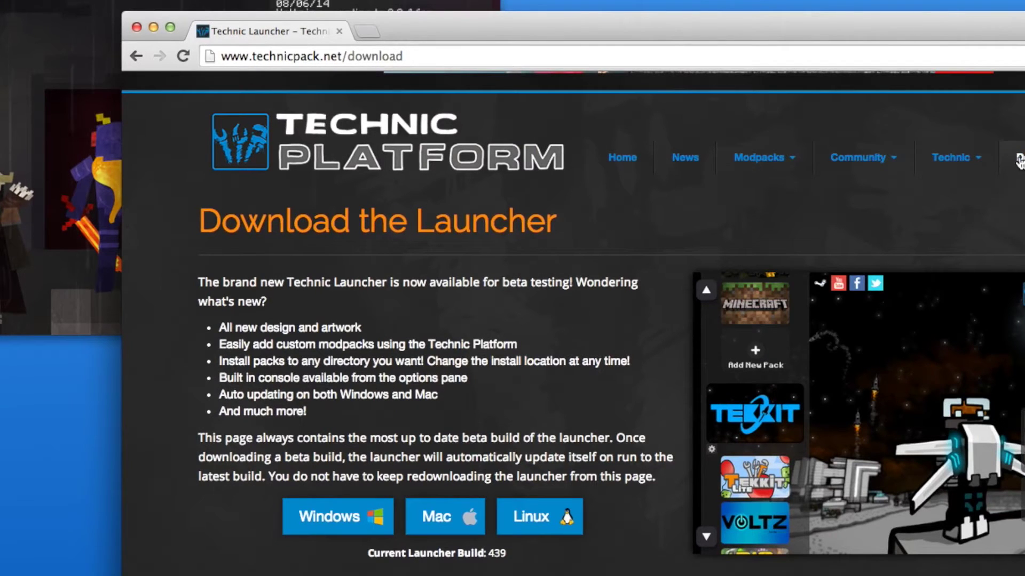
mouse_move(951, 173)
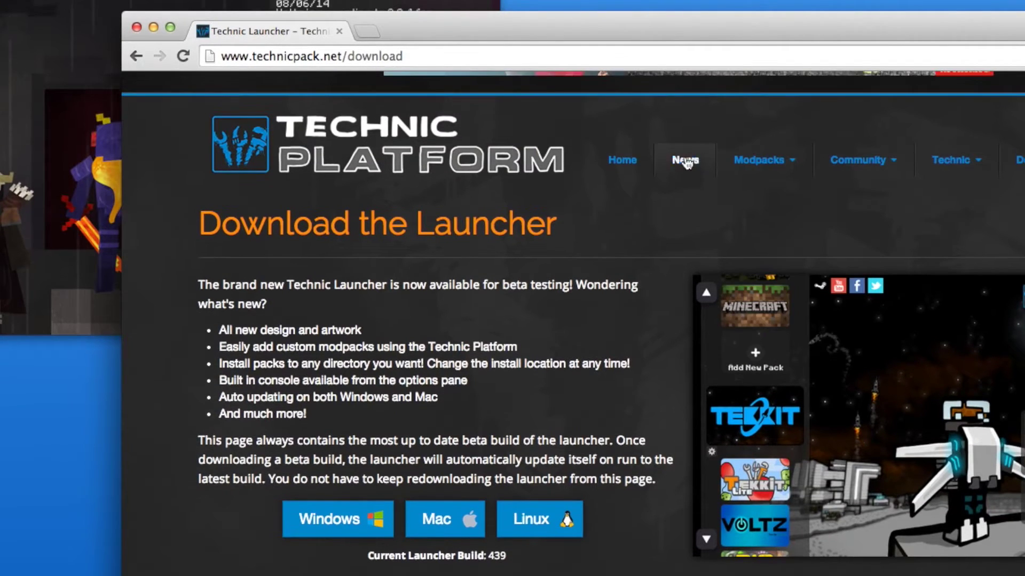
left_click_drag(526, 33, 882, 40)
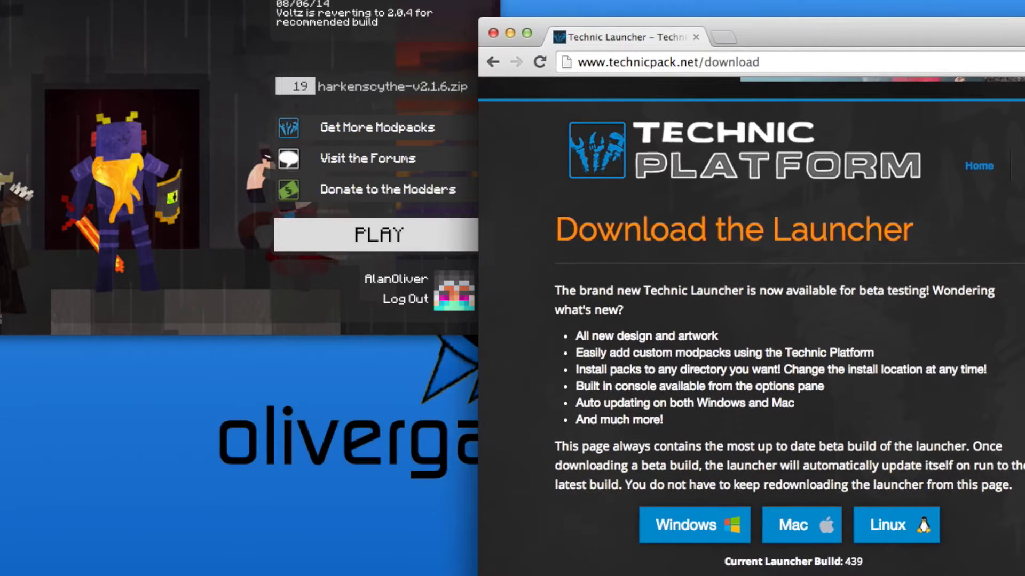
Move the browser window over the launcher and open the Technic Platform site's Browse Modpacks list.
left_click_drag(780, 27, 645, 31)
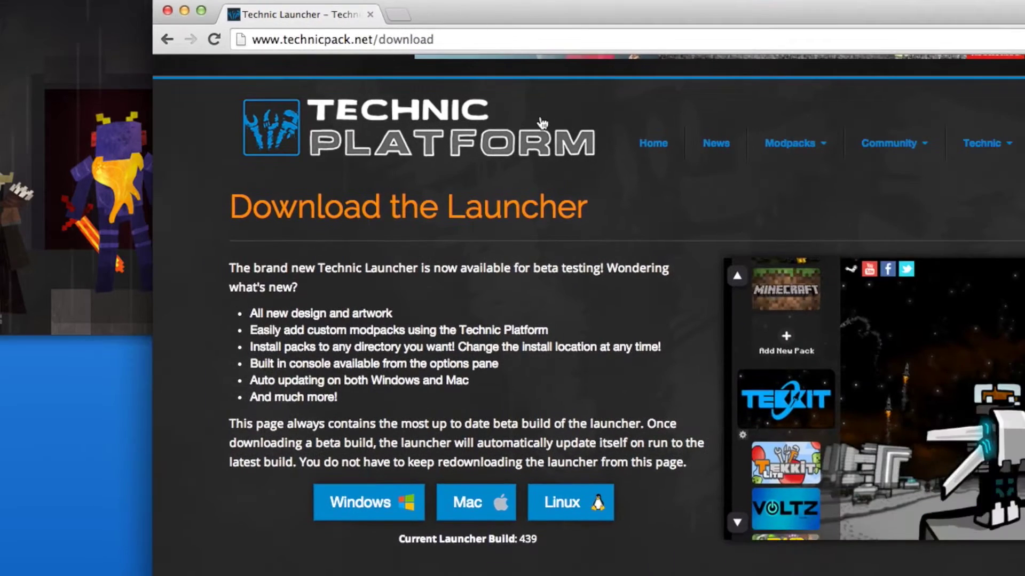
scroll(543, 122, "up", 3)
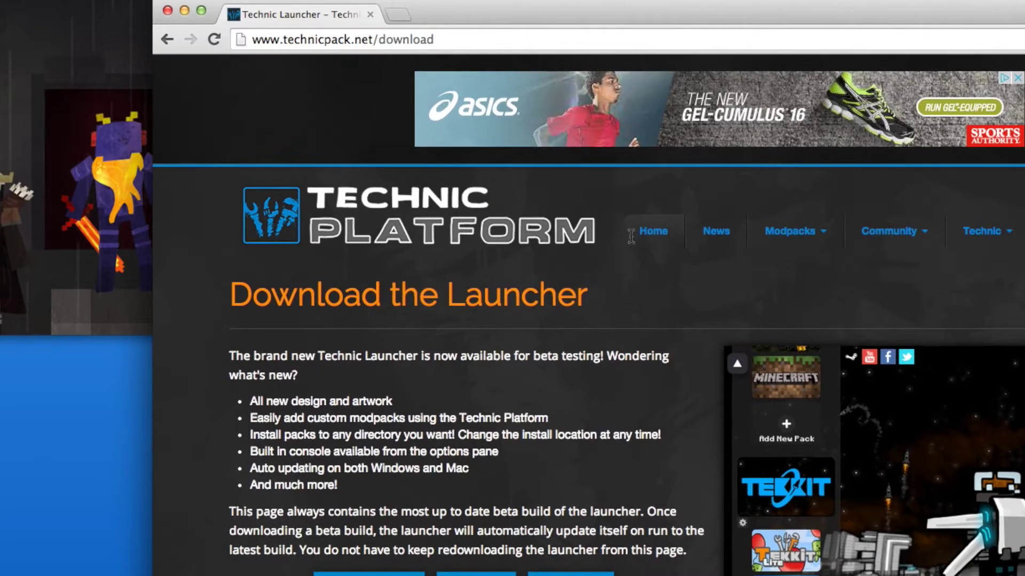
left_click(789, 231)
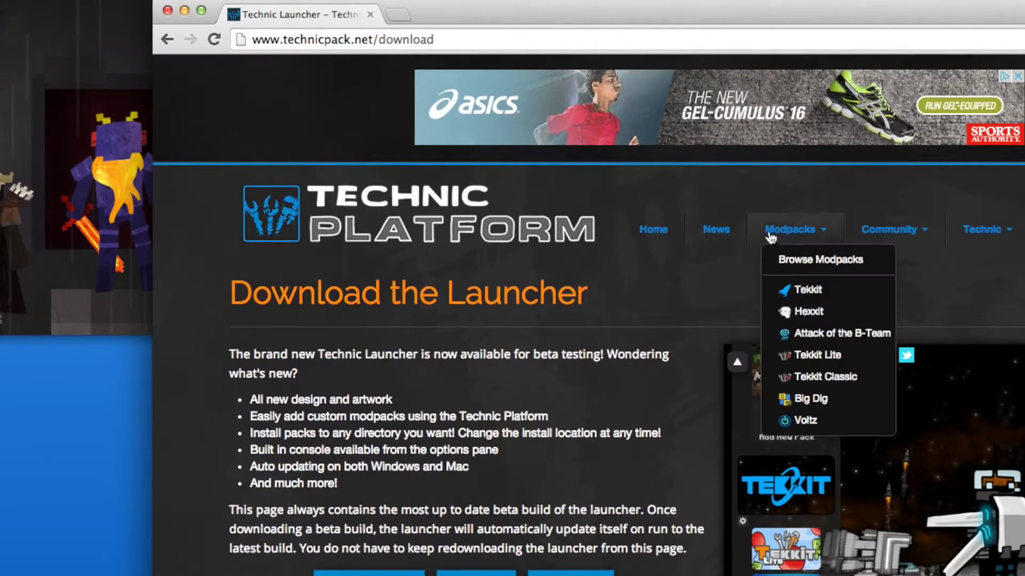
left_click(803, 261)
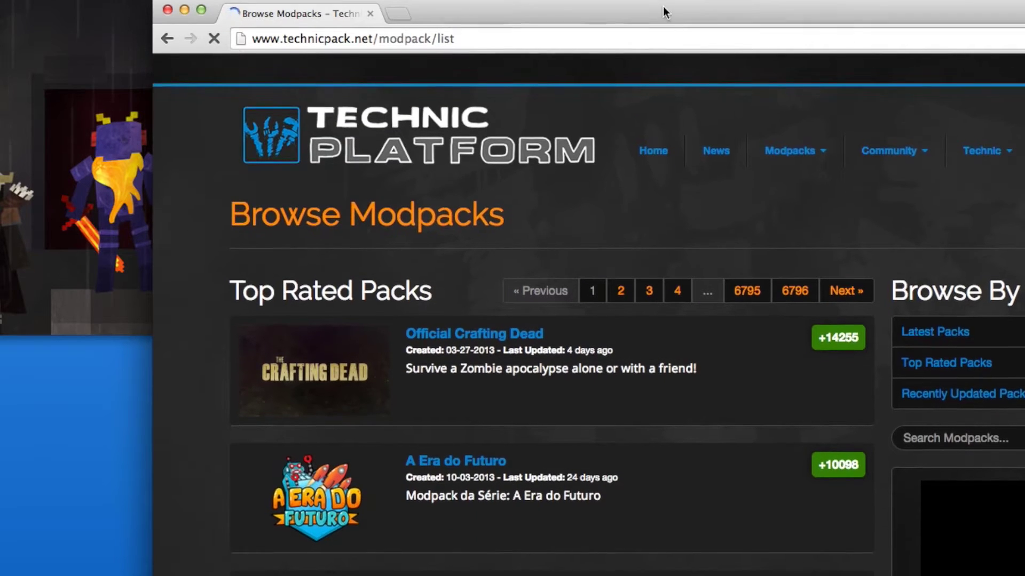
Look through the top rated packs and open the details page of The Diamond Dimensions.
scroll(628, 170, "down", 4)
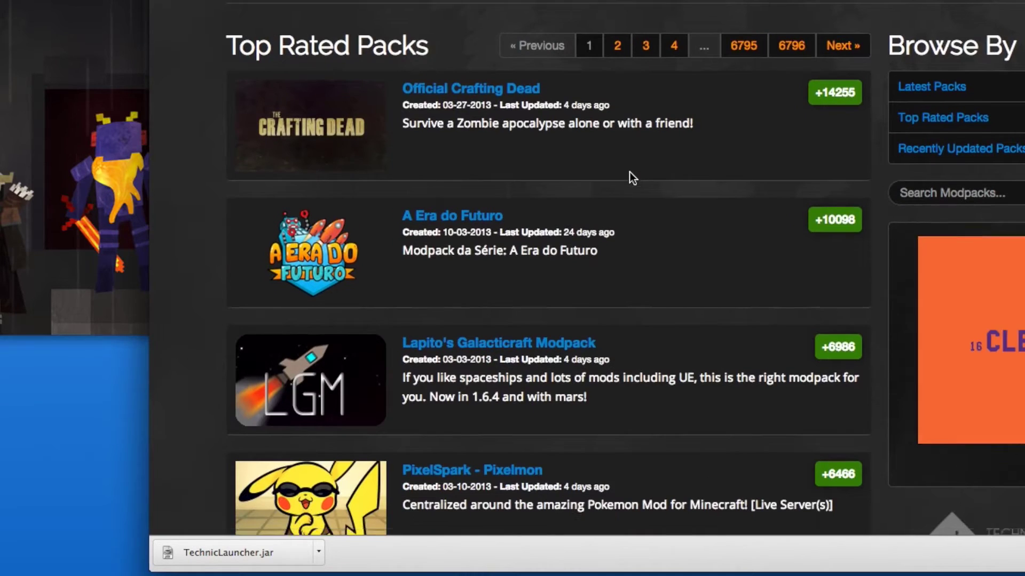
scroll(630, 173, "down", 4)
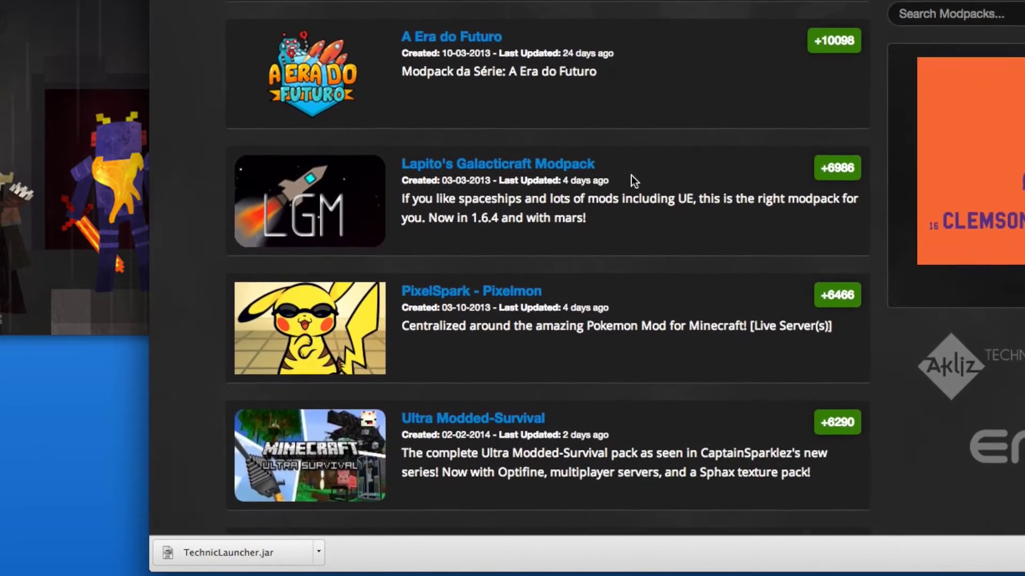
scroll(631, 178, "down", 2)
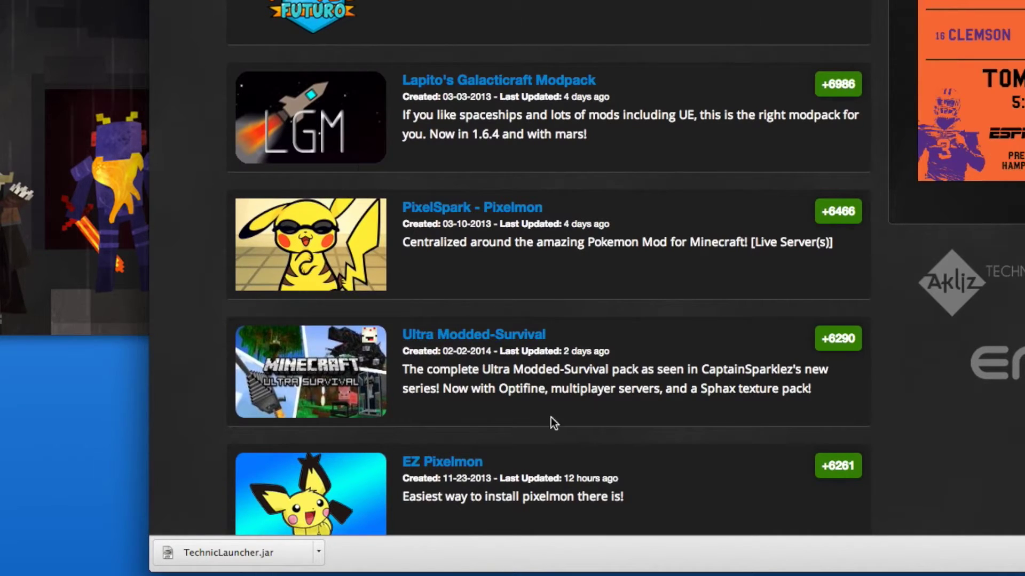
scroll(508, 344, "down", 6)
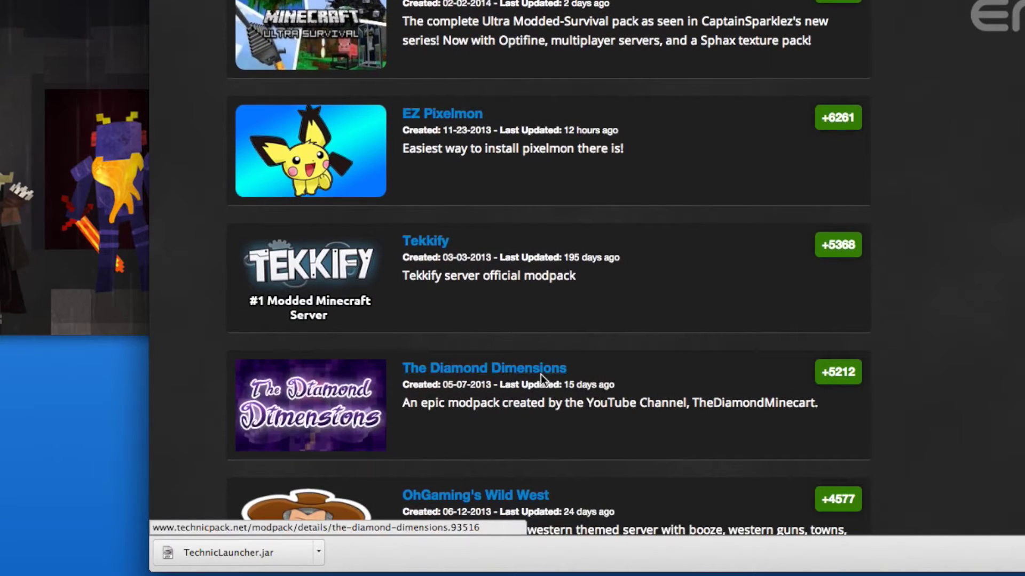
scroll(579, 377, "down", 5)
scroll(578, 377, "up", 15)
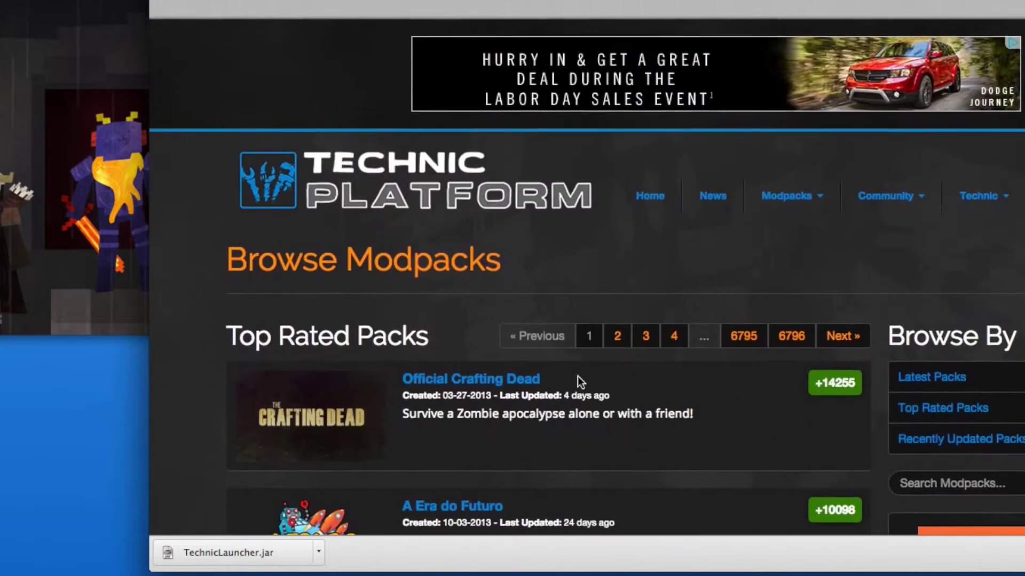
scroll(578, 376, "down", 18)
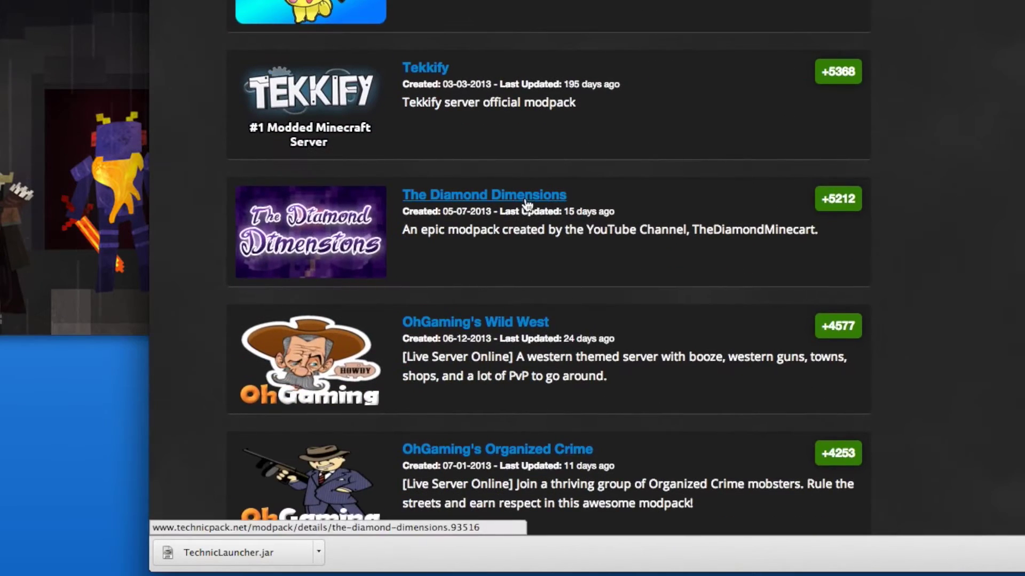
left_click(527, 204)
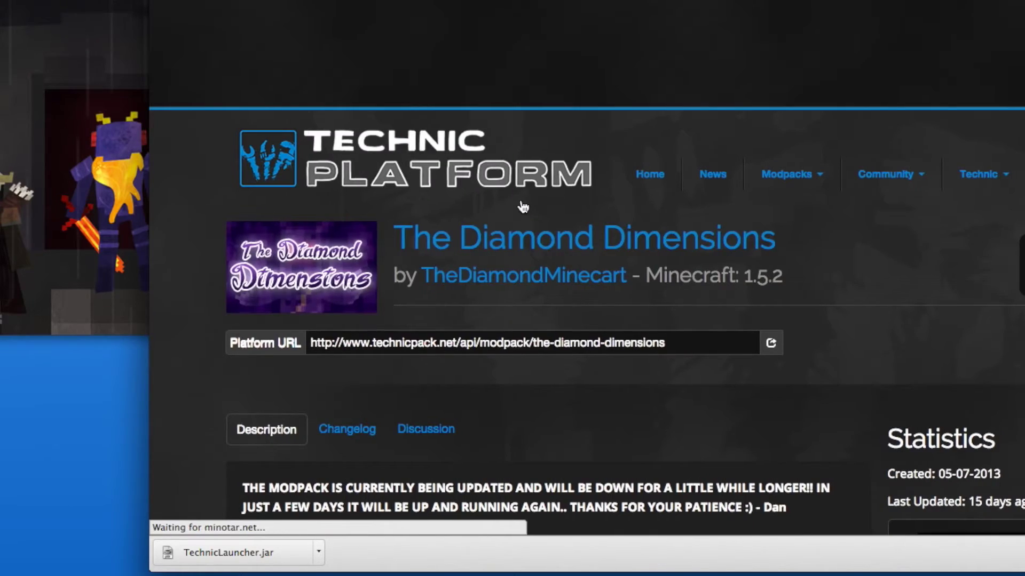
Copy the Platform URL of The Diamond Dimensions modpack.
scroll(481, 268, "down", 4)
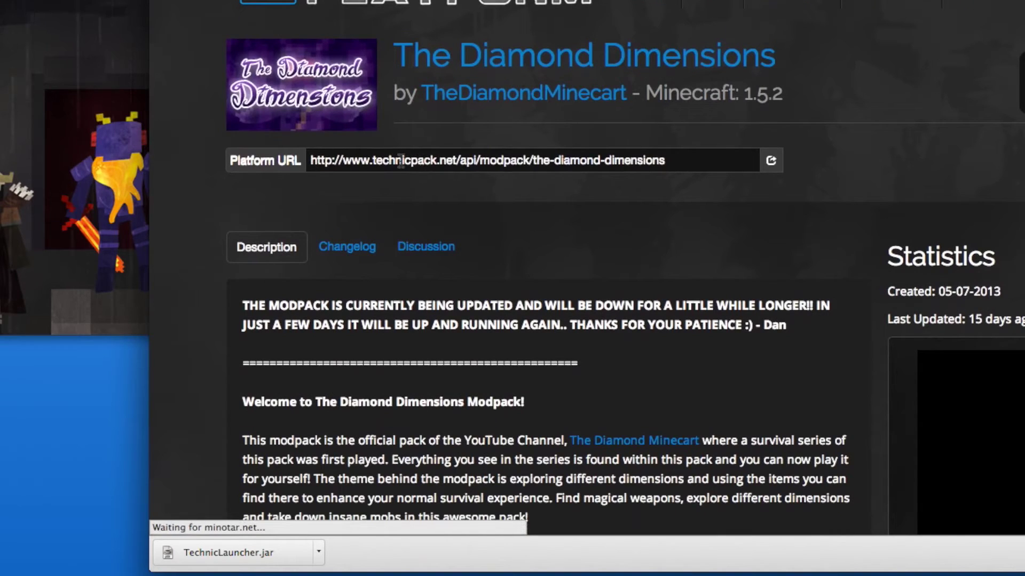
left_click(519, 146)
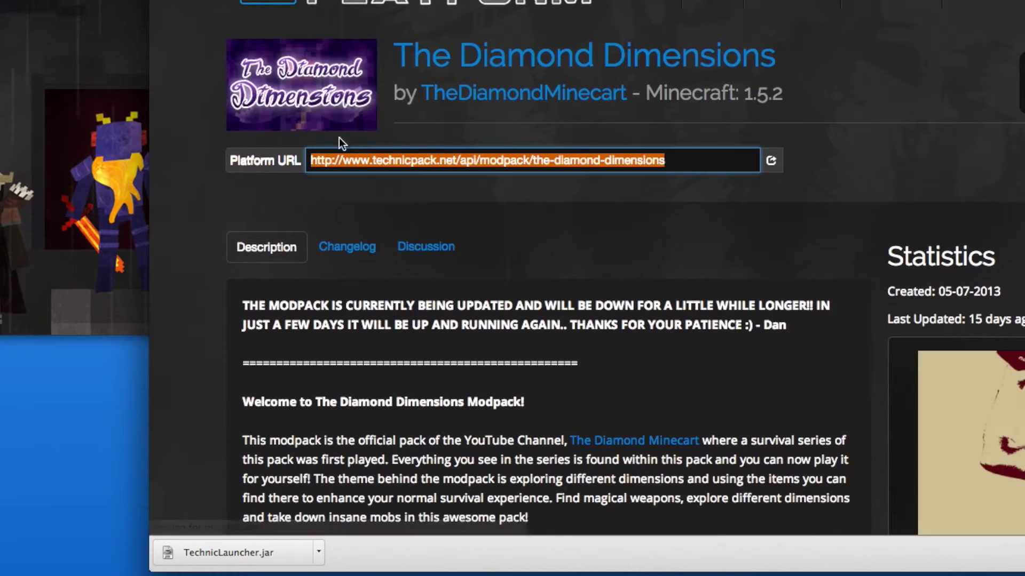
right_click(384, 157)
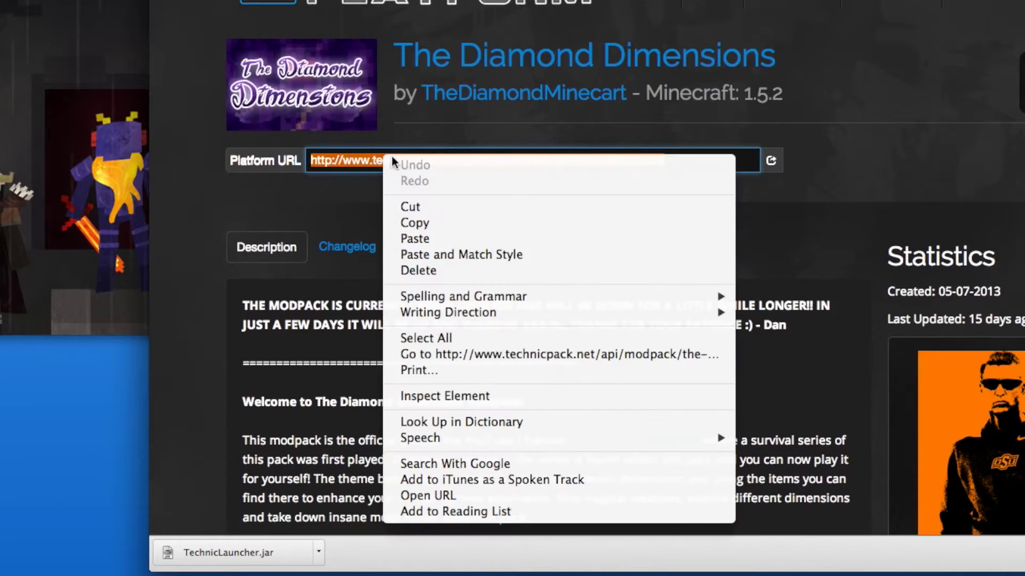
left_click(443, 226)
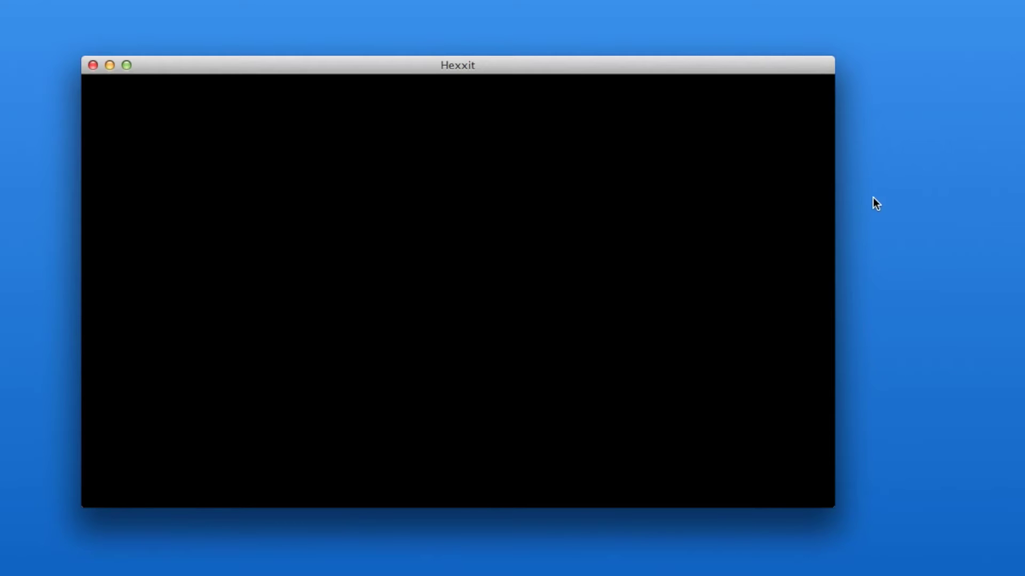
Reposition the Hexxit game window and open the setup for a new single-player world.
left_click_drag(553, 70, 527, 44)
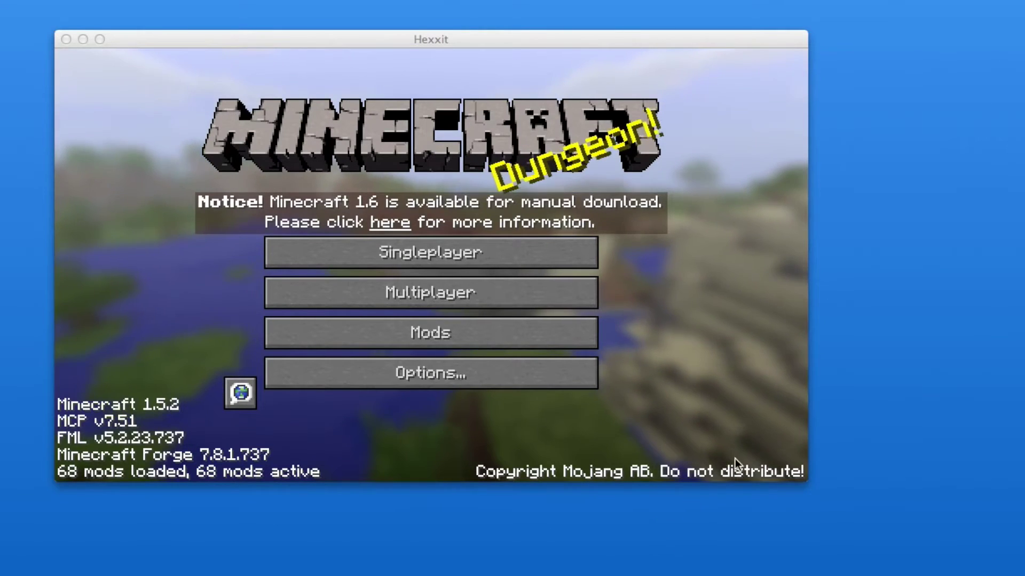
left_click(679, 450)
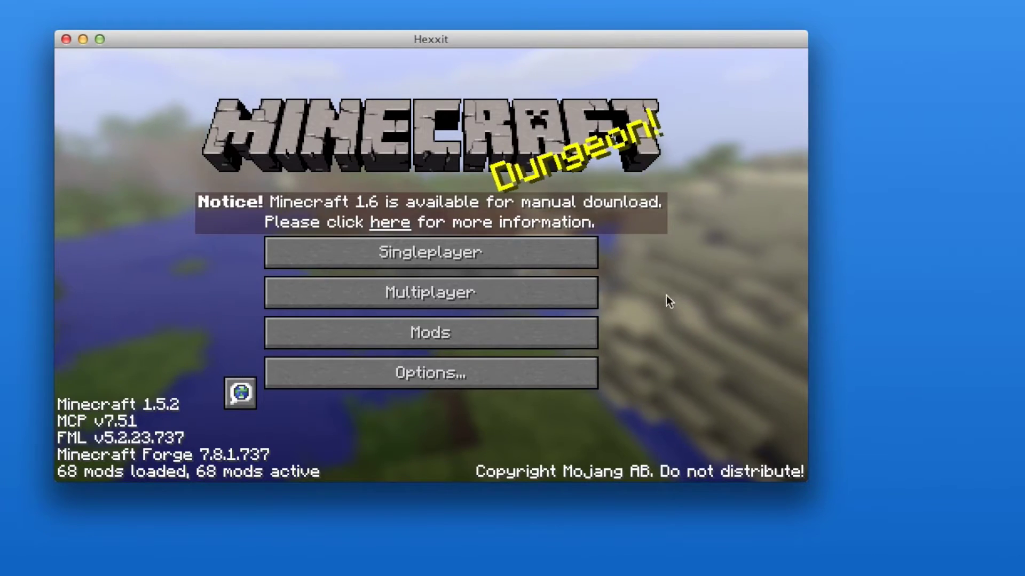
left_click(486, 263)
left_click(550, 421)
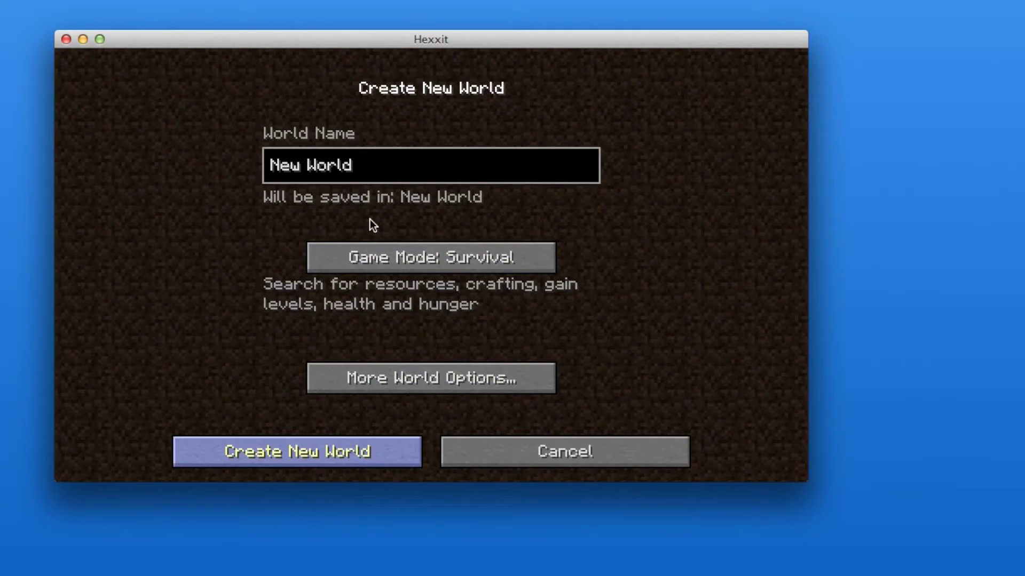
Create the Survival world New World and walk from the shore up the grassy terraces into the forest.
key("Return")
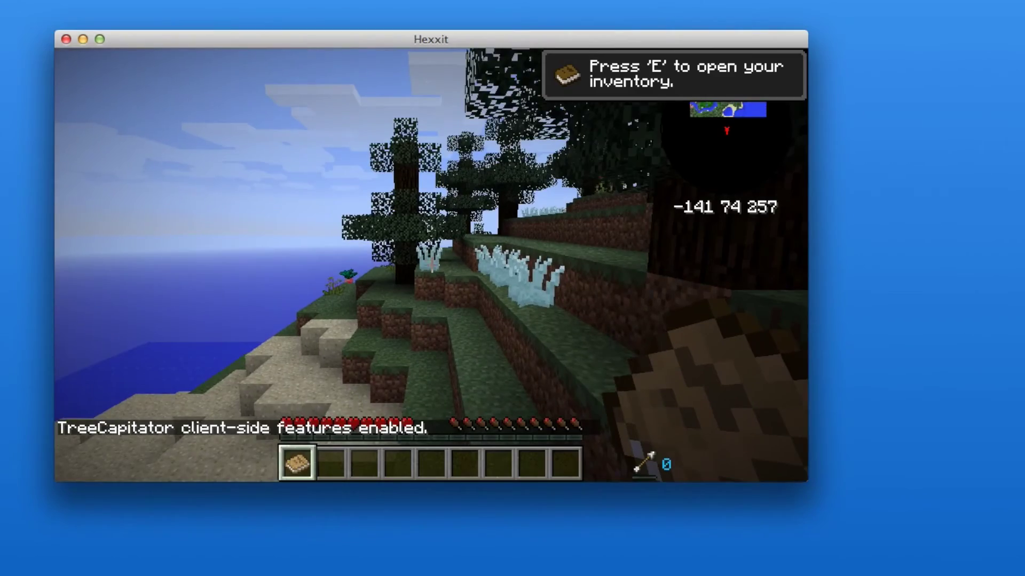
key("w")
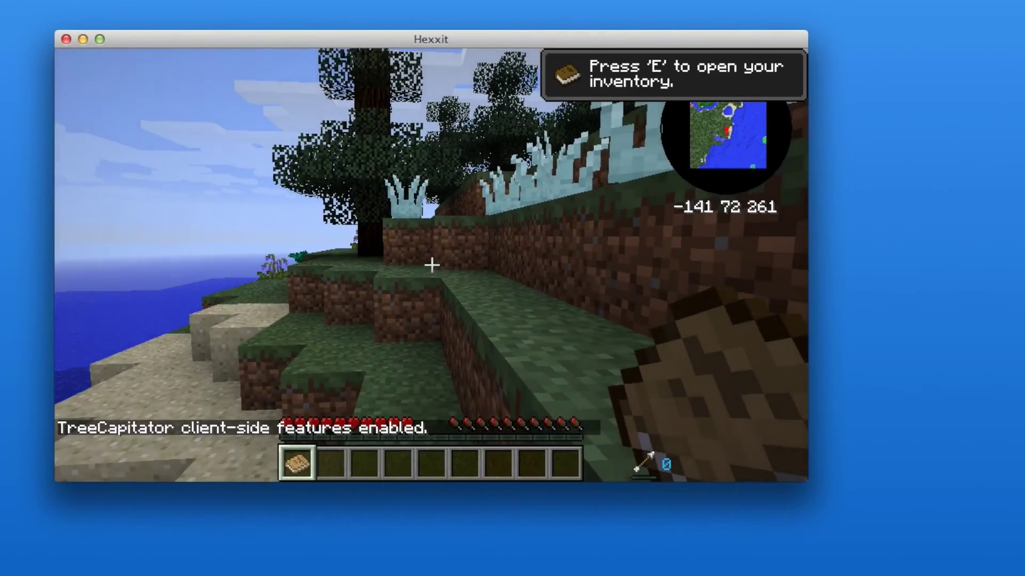
key("w")
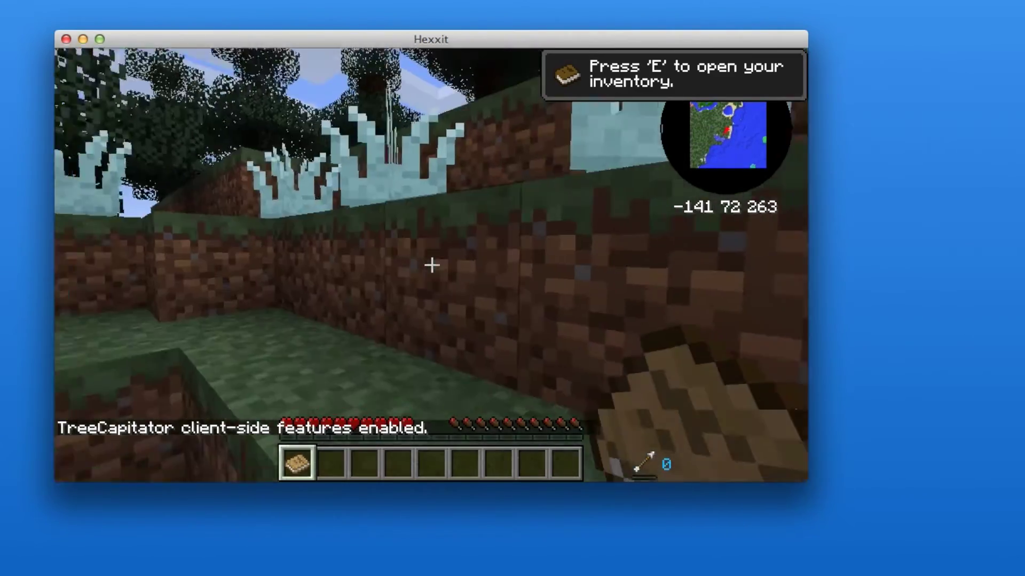
key("w")
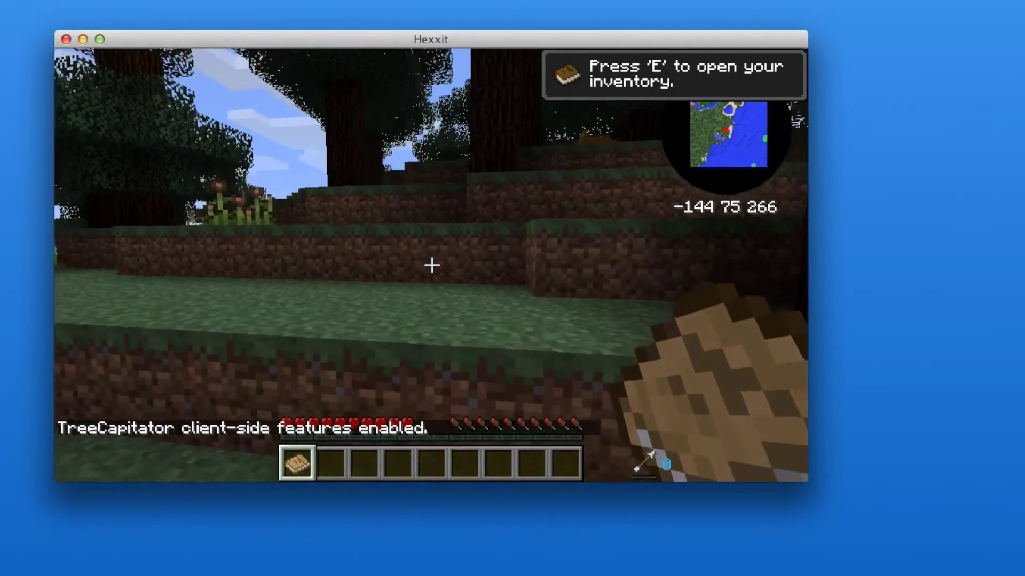
key("w")
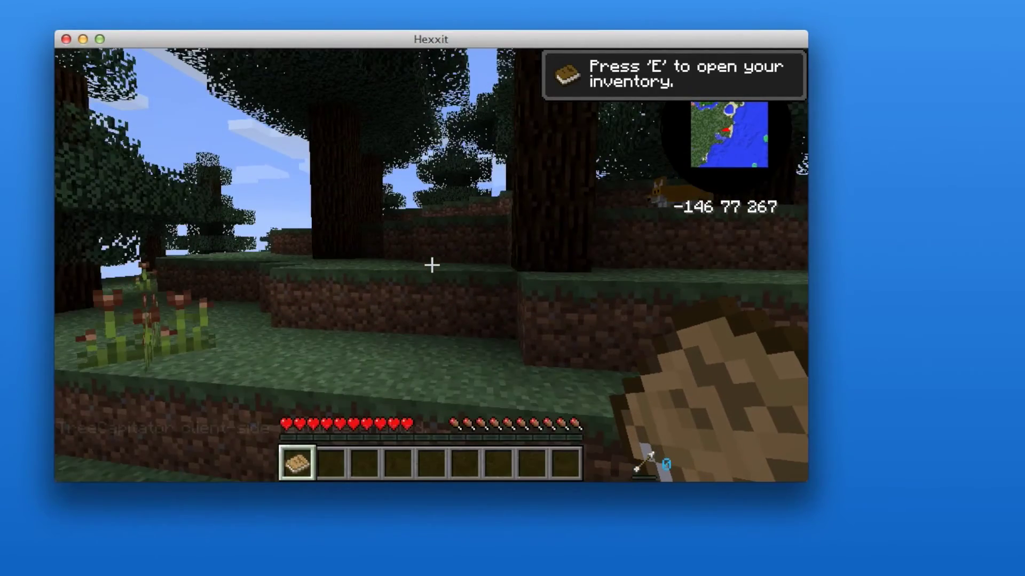
key("w")
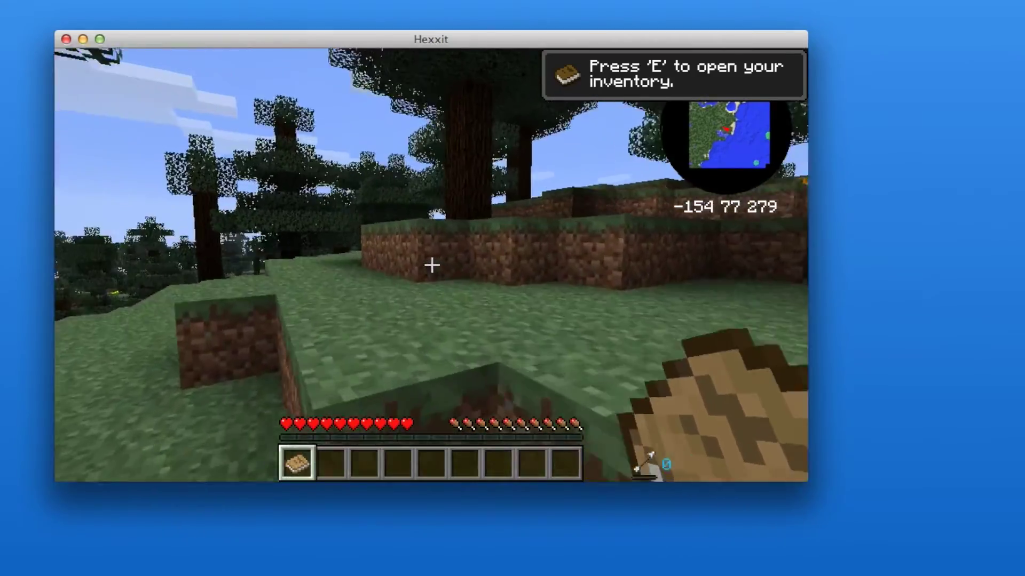
Explore the forested hilltop, going to the overlook above the sea and back among the trees.
key("w")
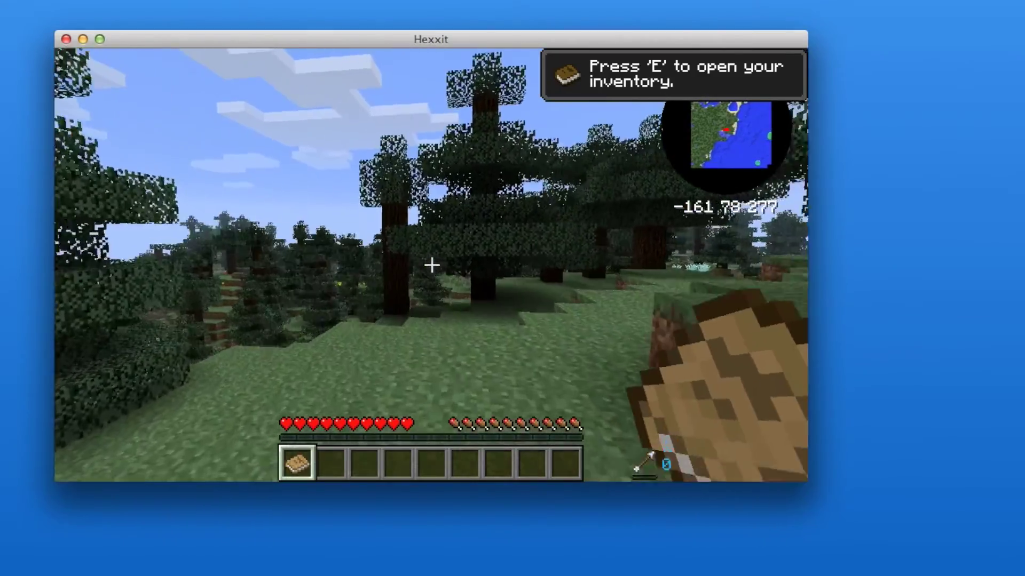
key("w")
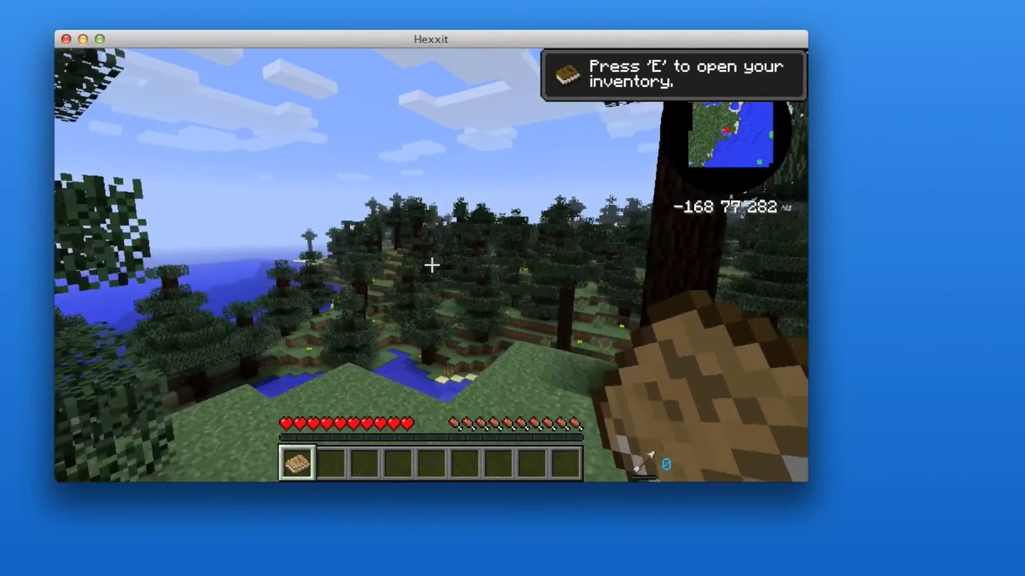
key("w")
key("w")
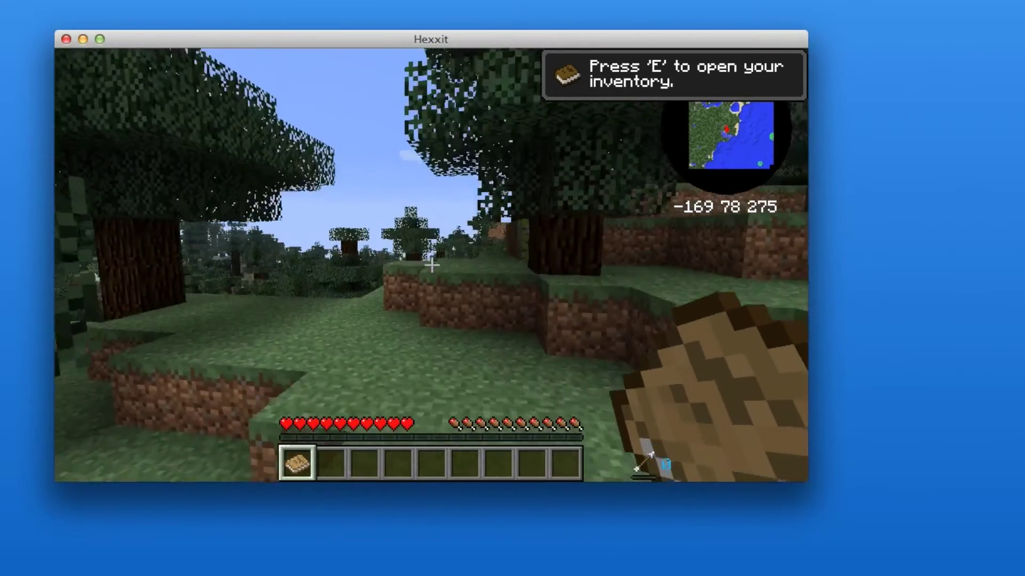
key("w")
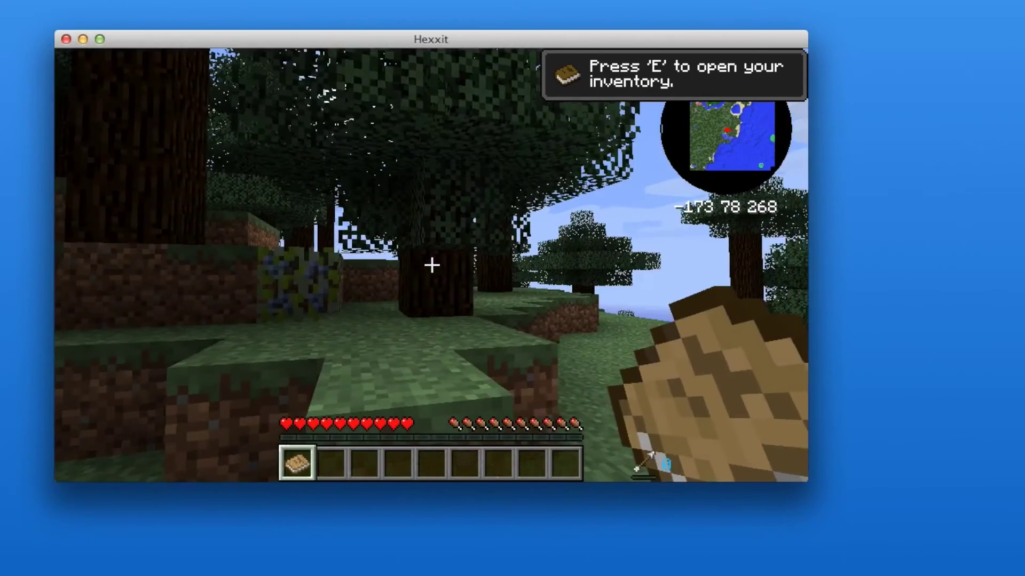
key("w")
key("w")
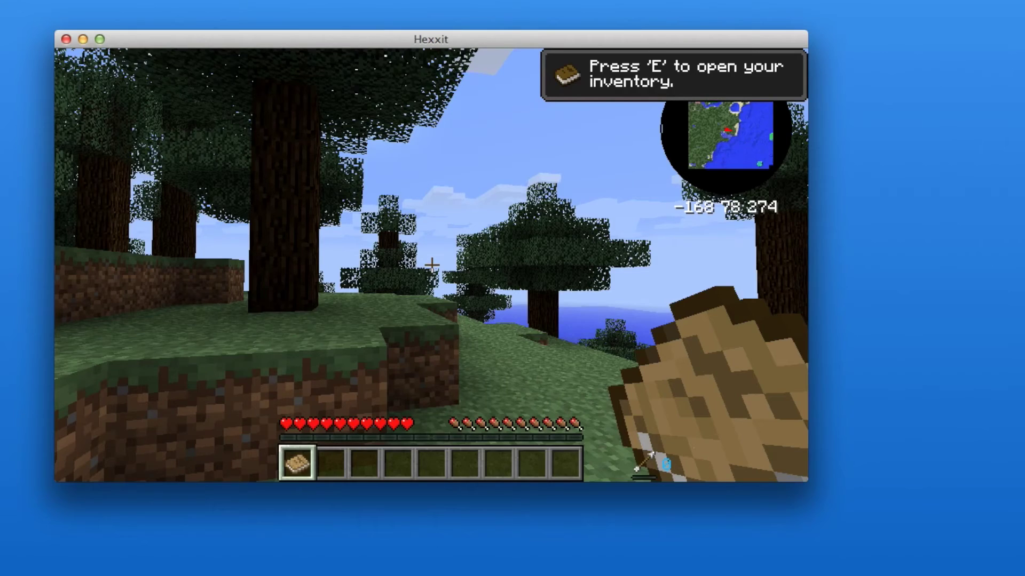
Look around the hilltop clearing and walk past the trees to the ridge above the wooded valley.
key("d")
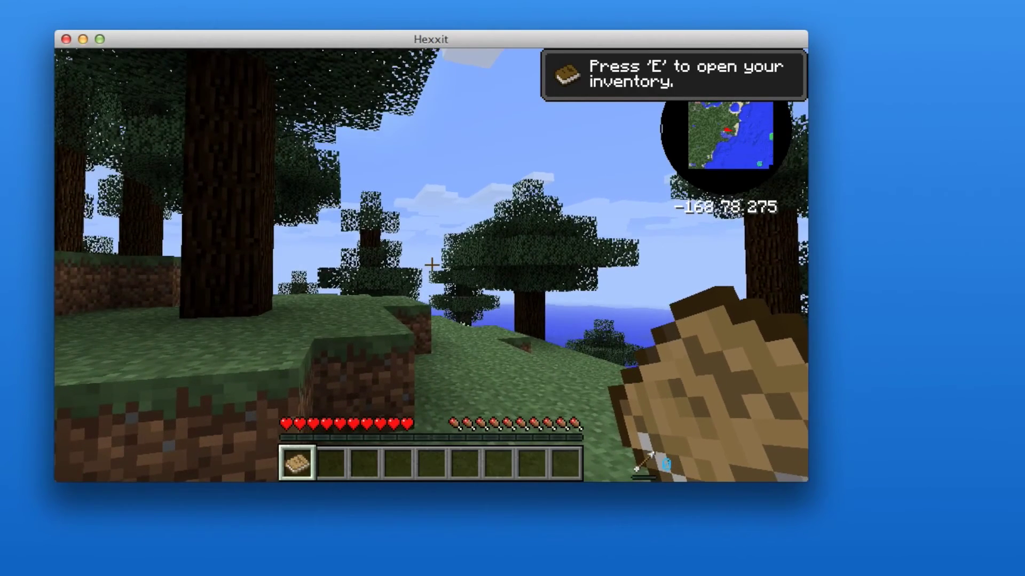
mouse_move(431, 265)
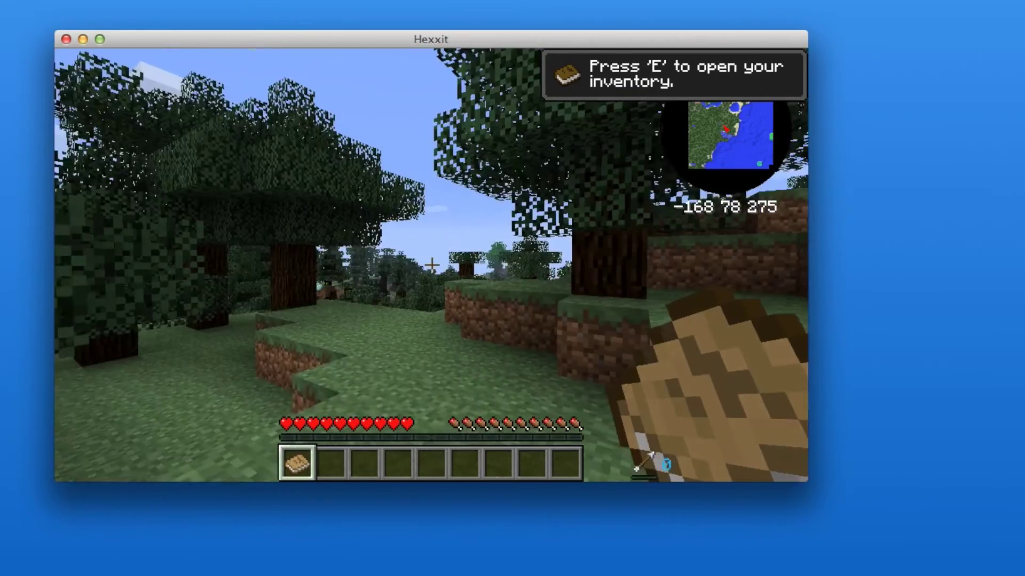
key("w")
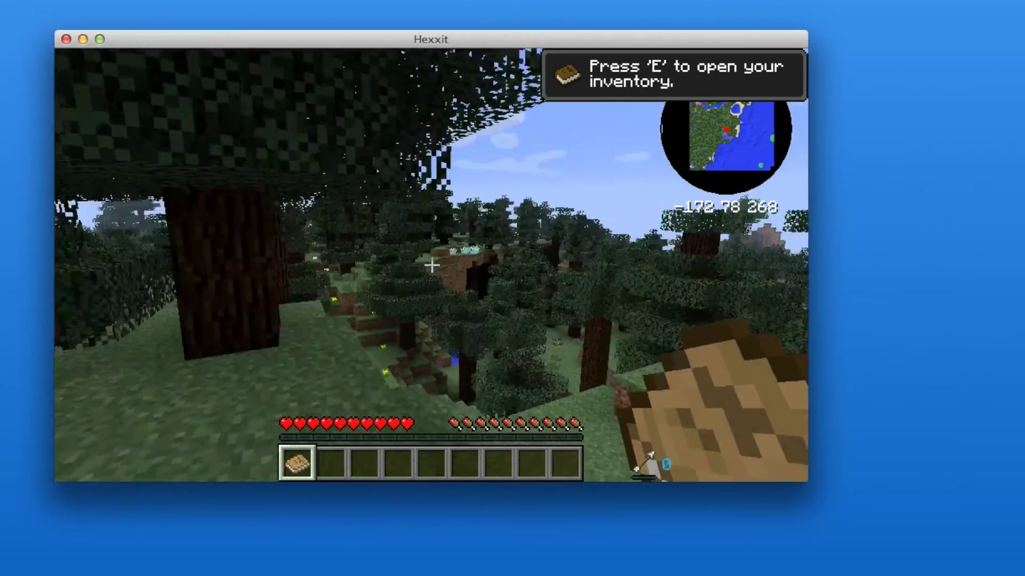
key("w")
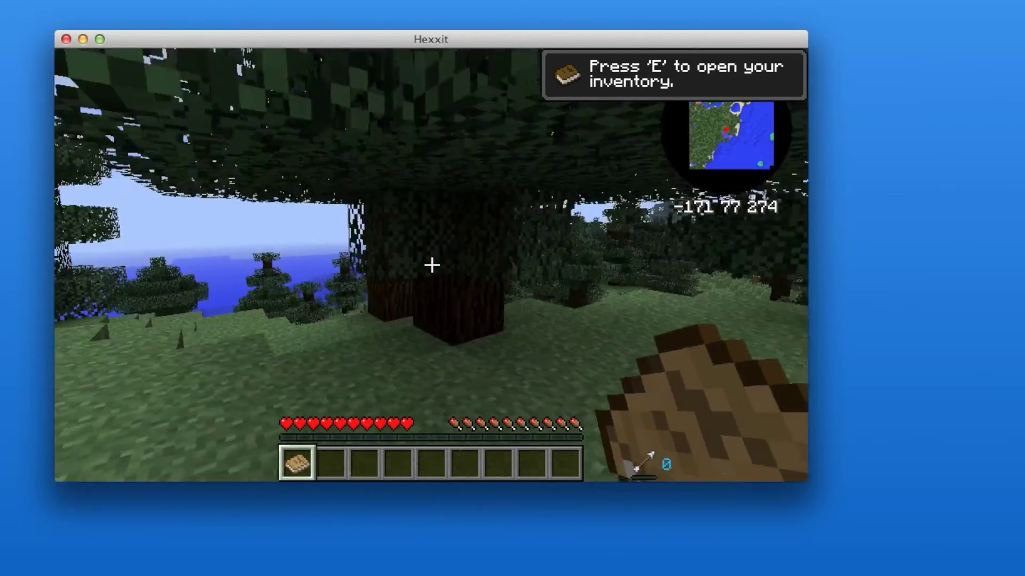
key("w")
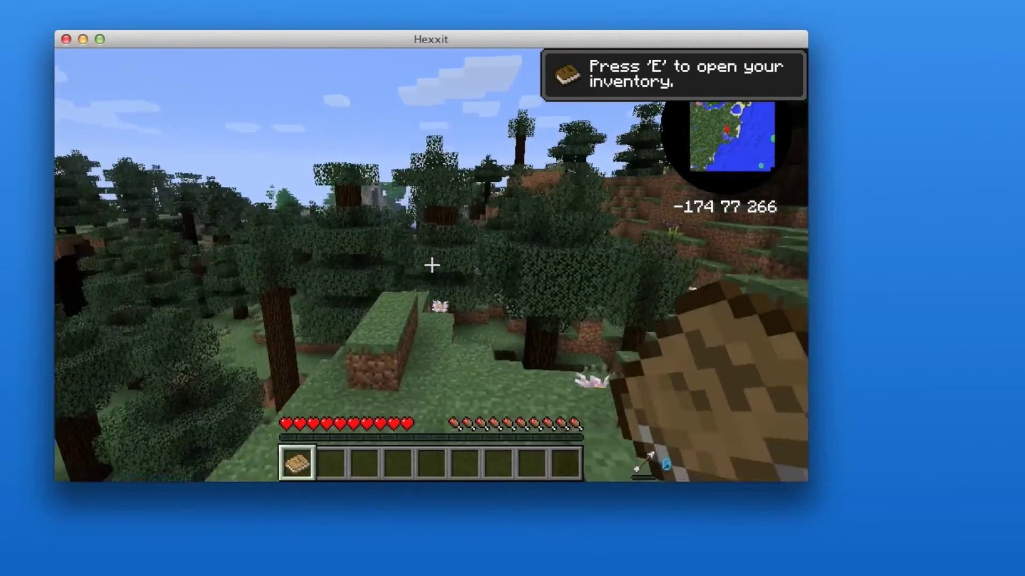
Descend from the ridge through the spruce trees and continue across the valley floor into the shaded woods.
key("w")
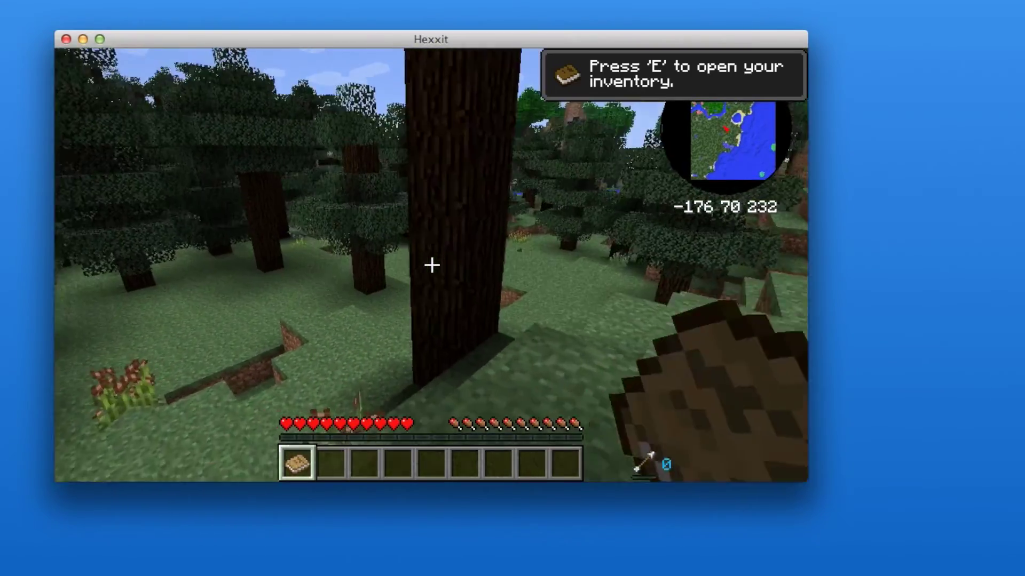
key("w")
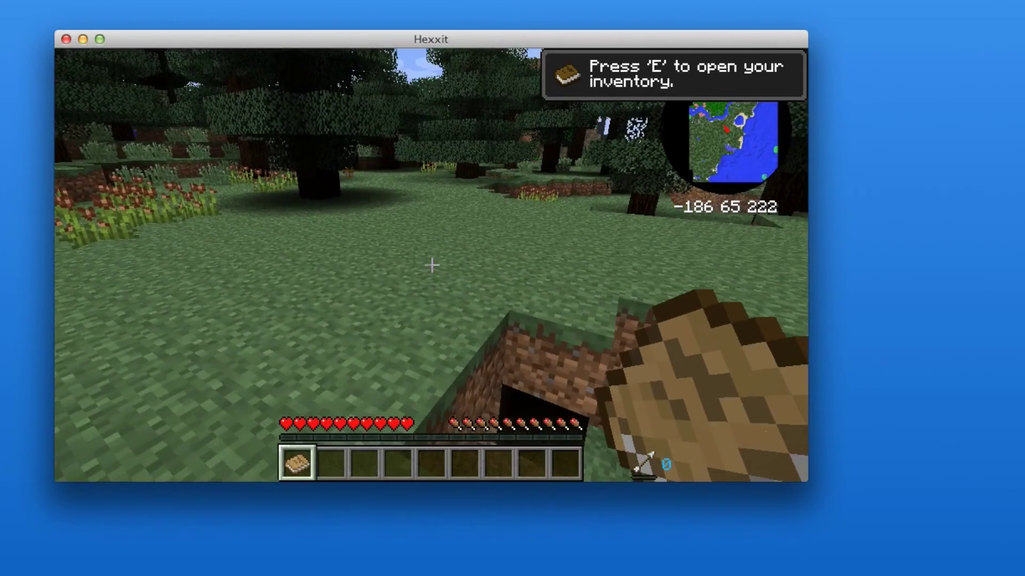
key("w")
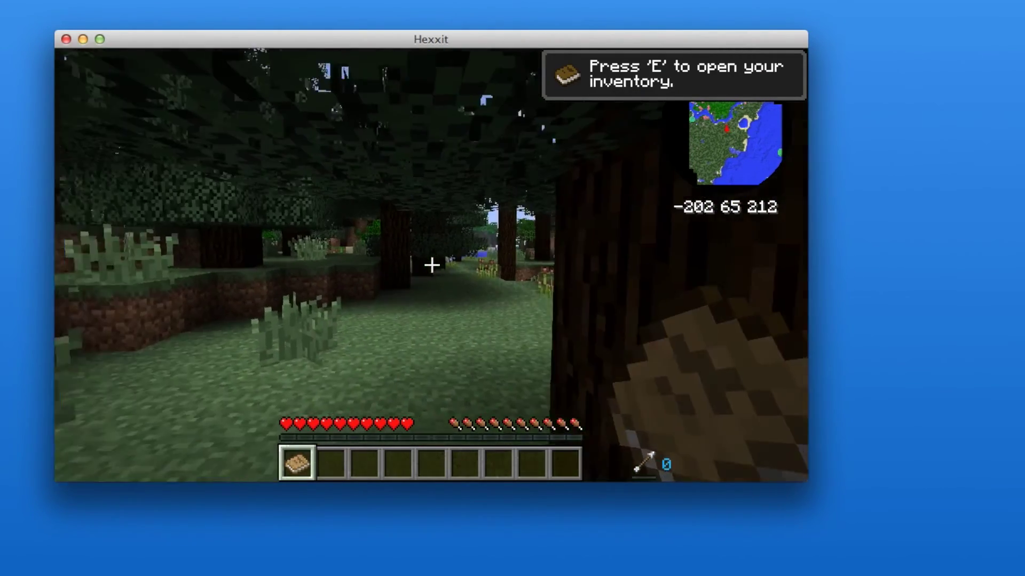
Turn back from the shaded woods and cross the clearing to the foot of the dirt hillside with yellow flowers.
key("w")
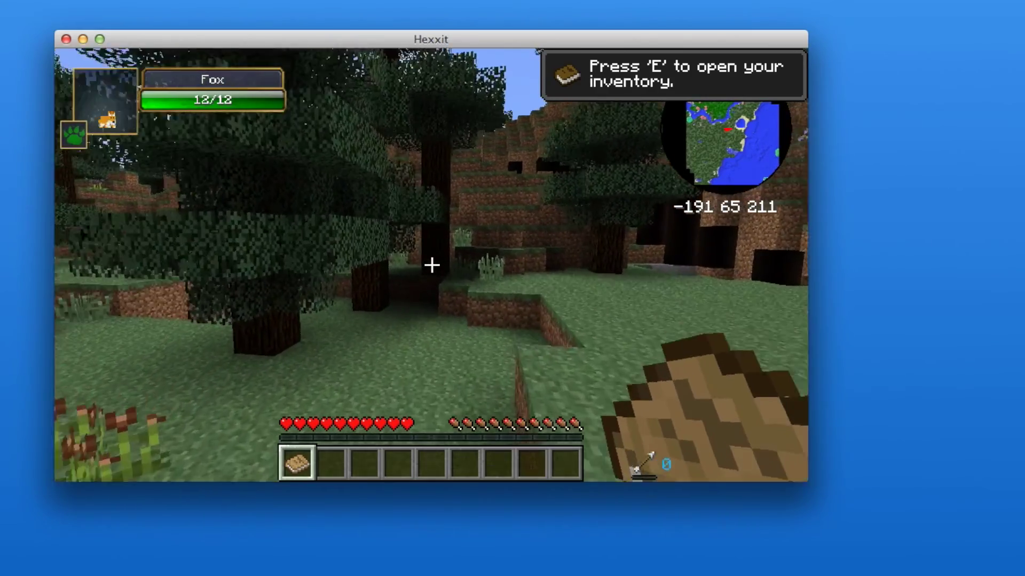
key("w")
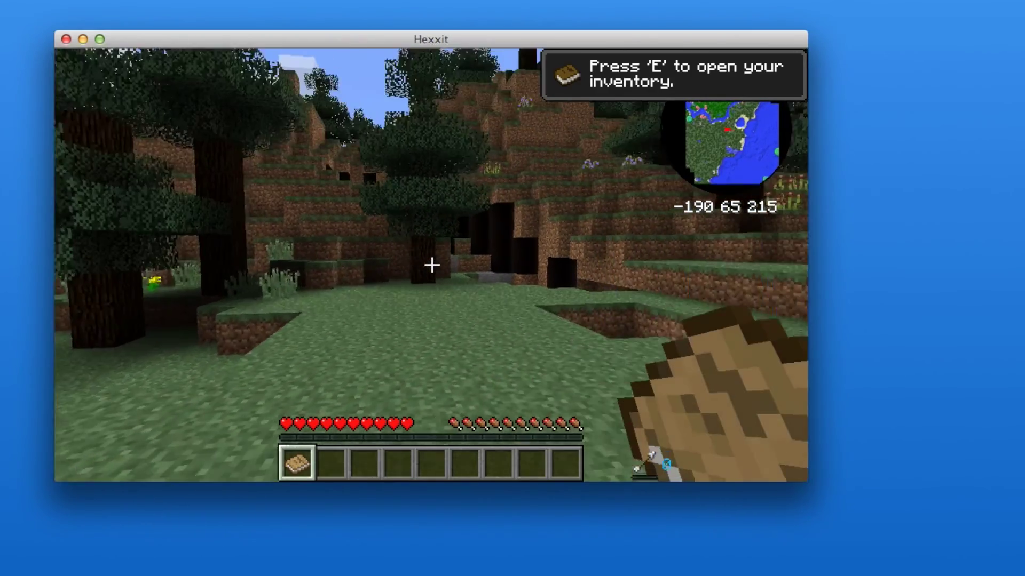
key("w")
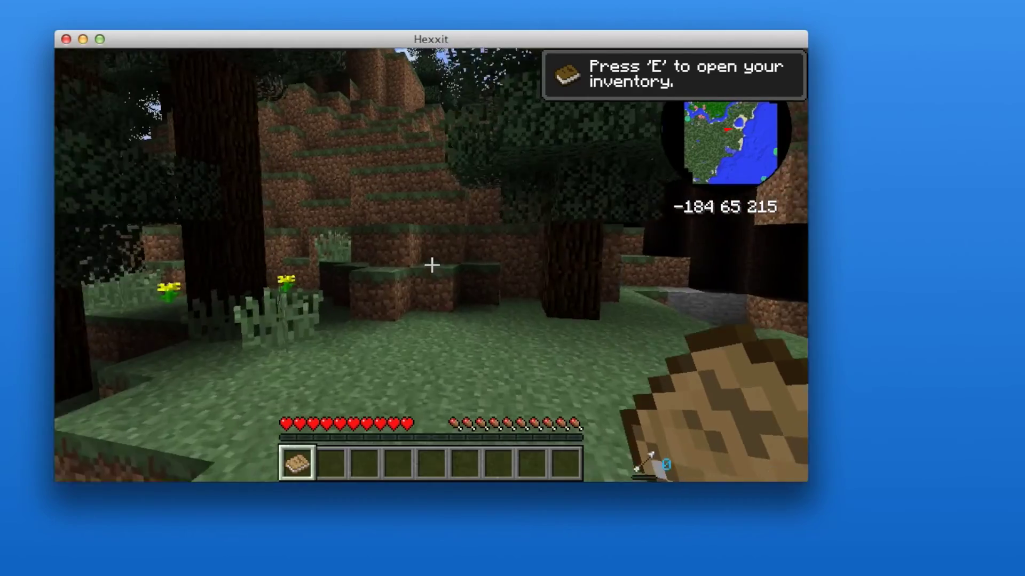
key("w")
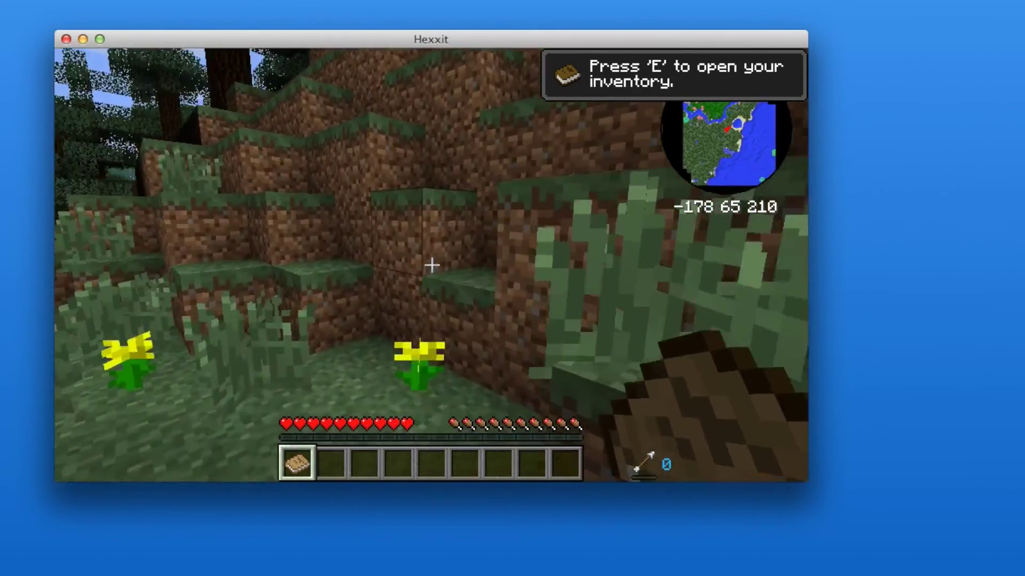
Jump up the dirt ledges of the hillside and follow the grassy terrace past the tree.
key("w")
key("space")
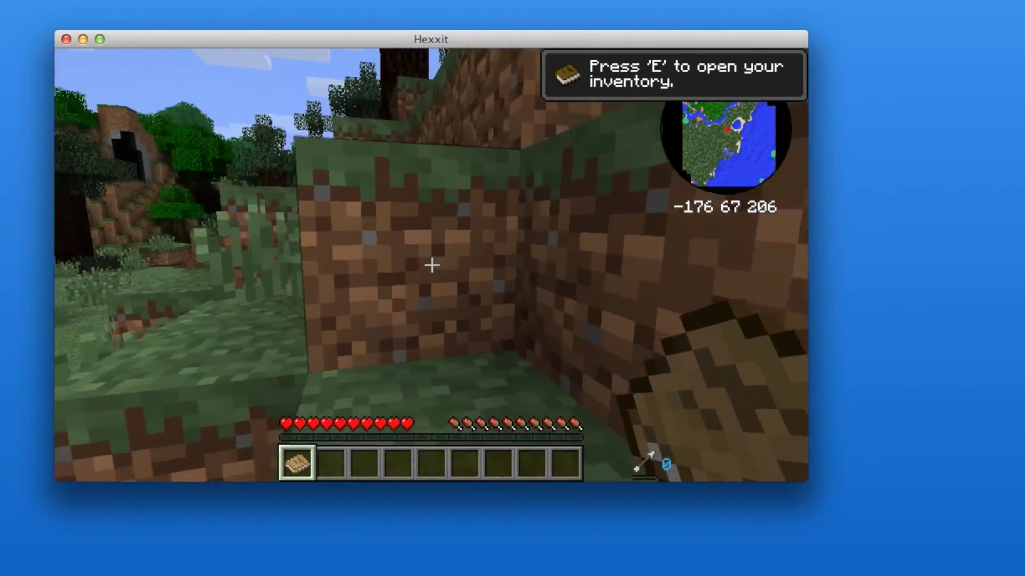
key("w")
key("space")
key("w")
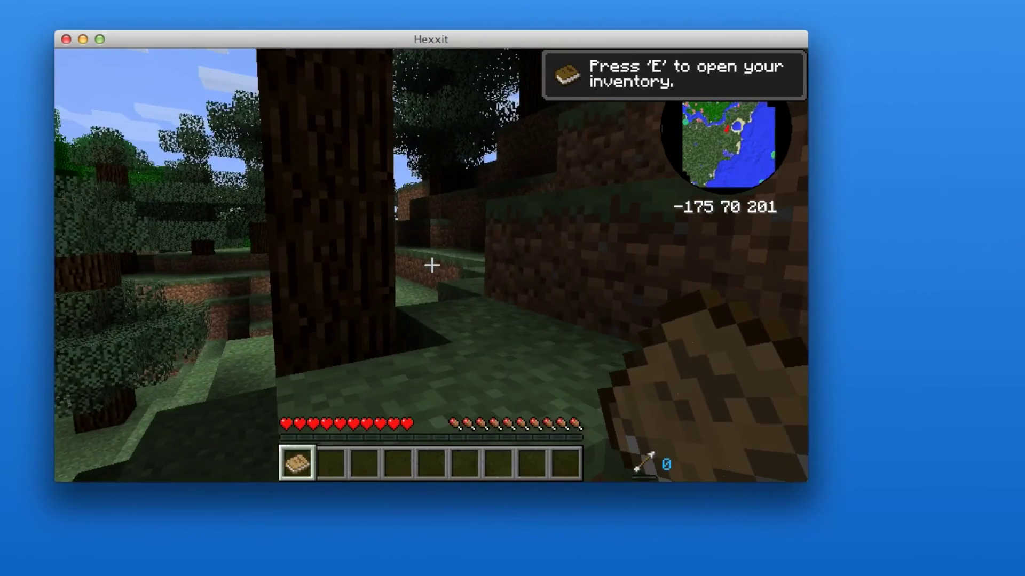
key("w")
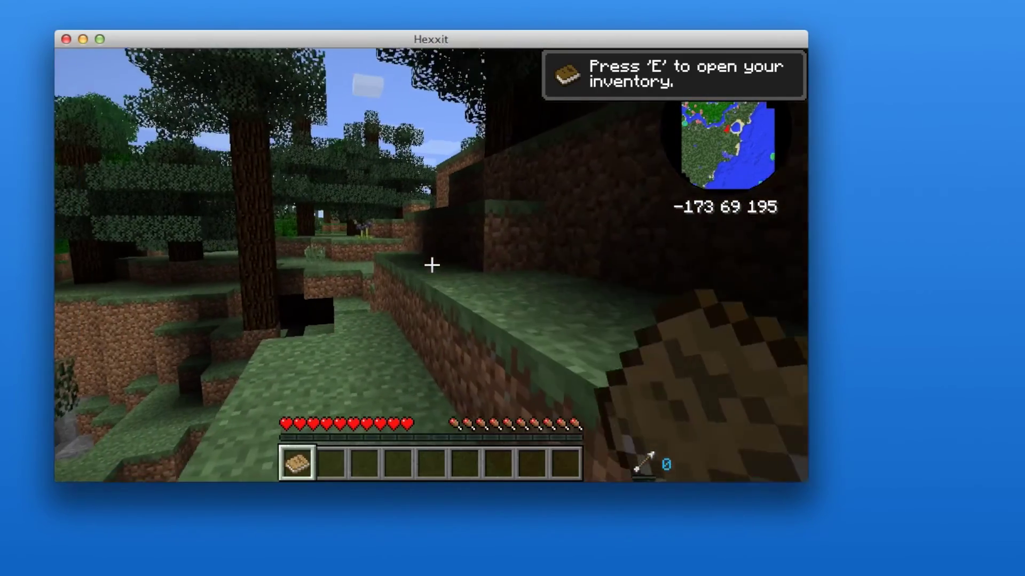